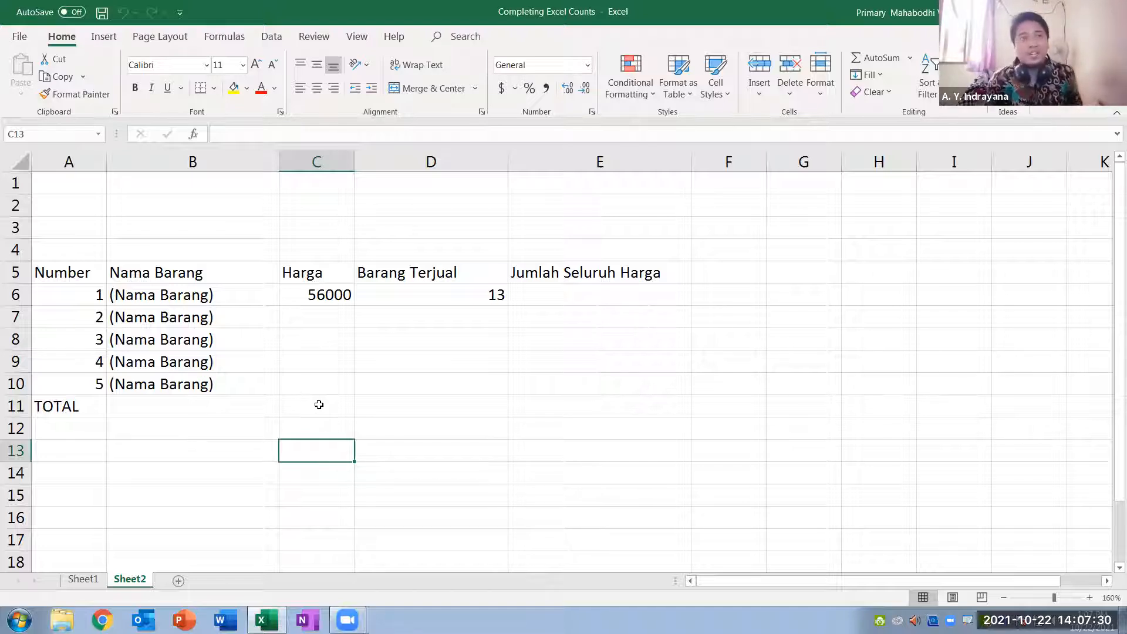
Step: Examine the first item's name, price, quantity sold and total-price cells, along with the TOTAL row of the sales table
{"action": "left_click", "coordinate": [316, 363]}
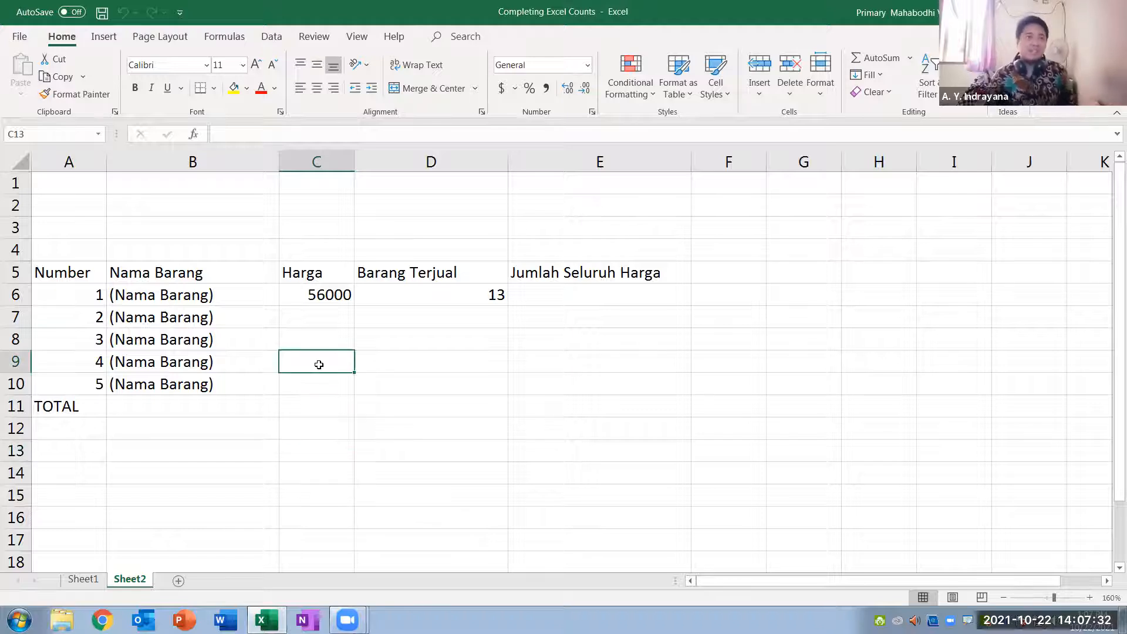
{"action": "left_click", "coordinate": [202, 354]}
{"action": "left_click", "coordinate": [204, 294]}
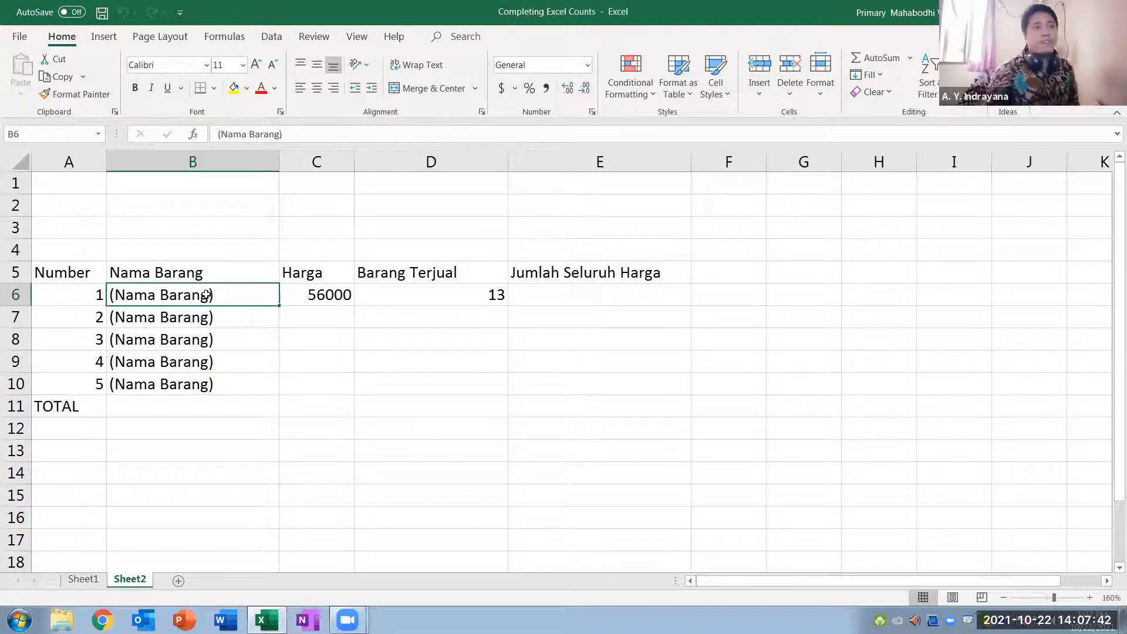
{"action": "left_click", "coordinate": [329, 297]}
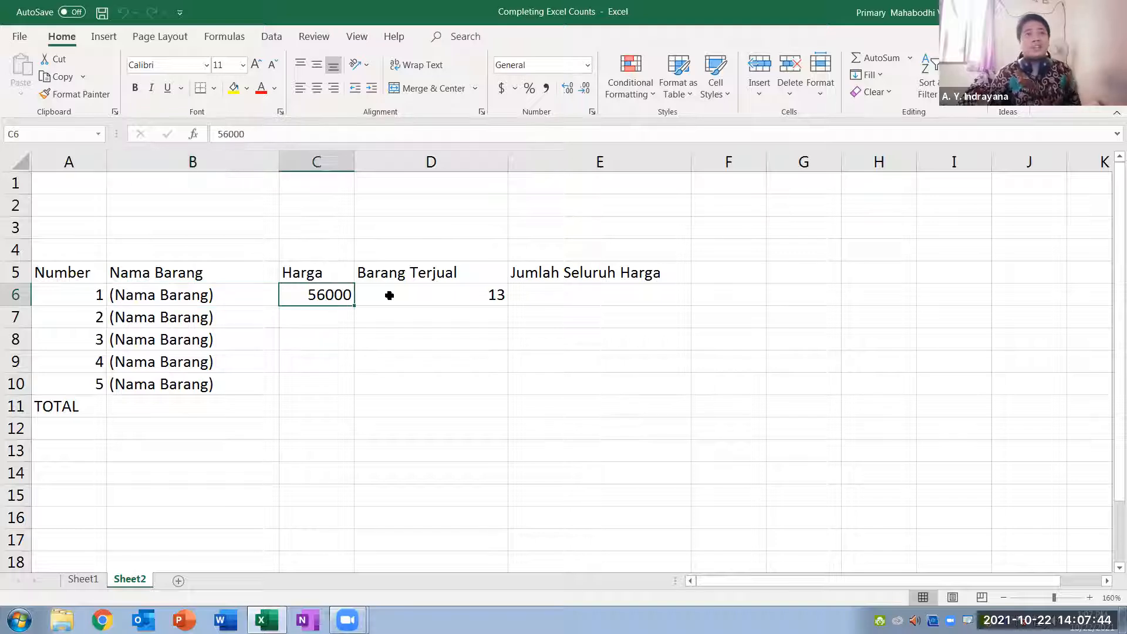
{"action": "left_click", "coordinate": [393, 295]}
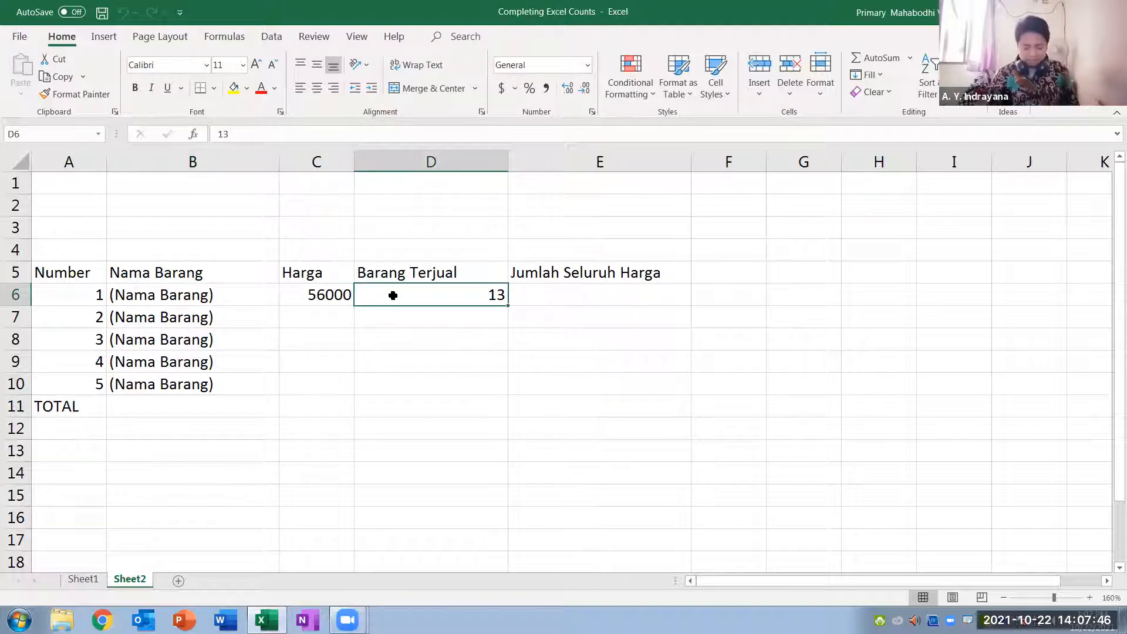
{"action": "left_click", "coordinate": [311, 293]}
{"action": "left_click", "coordinate": [404, 287]}
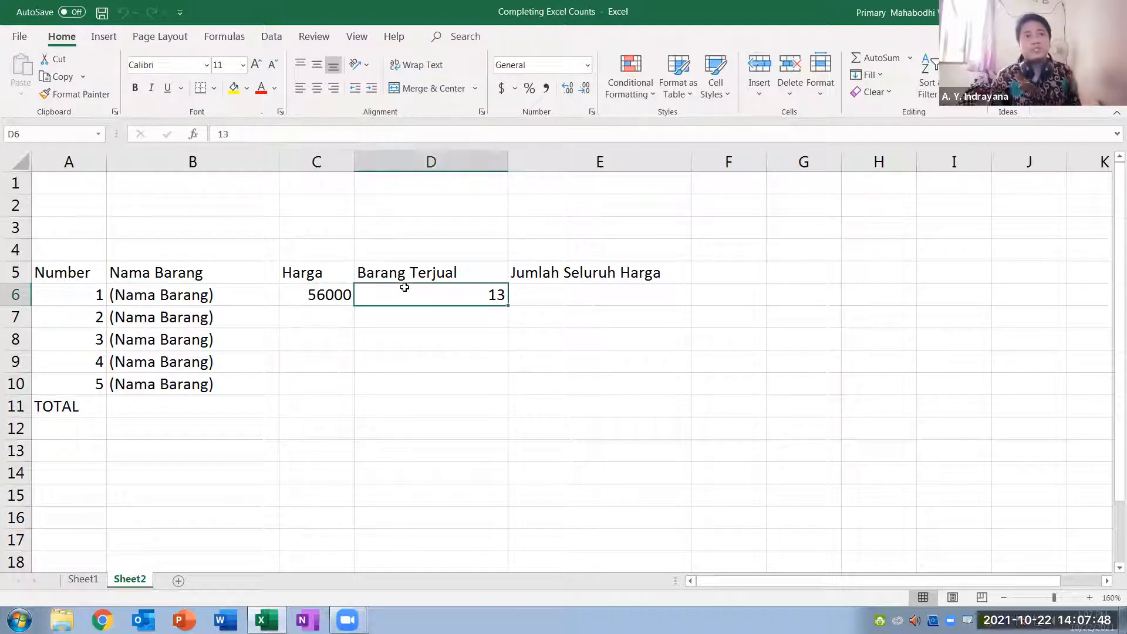
{"action": "left_click_drag", "start_coordinate": [331, 288], "coordinate": [378, 289]}
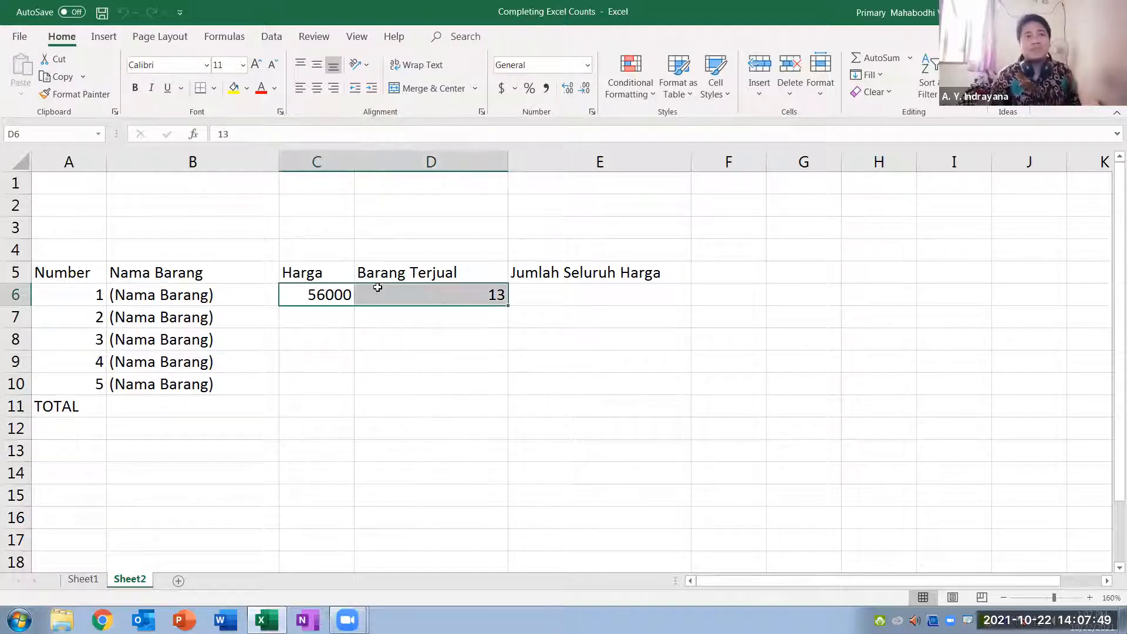
{"action": "left_click", "coordinate": [311, 291]}
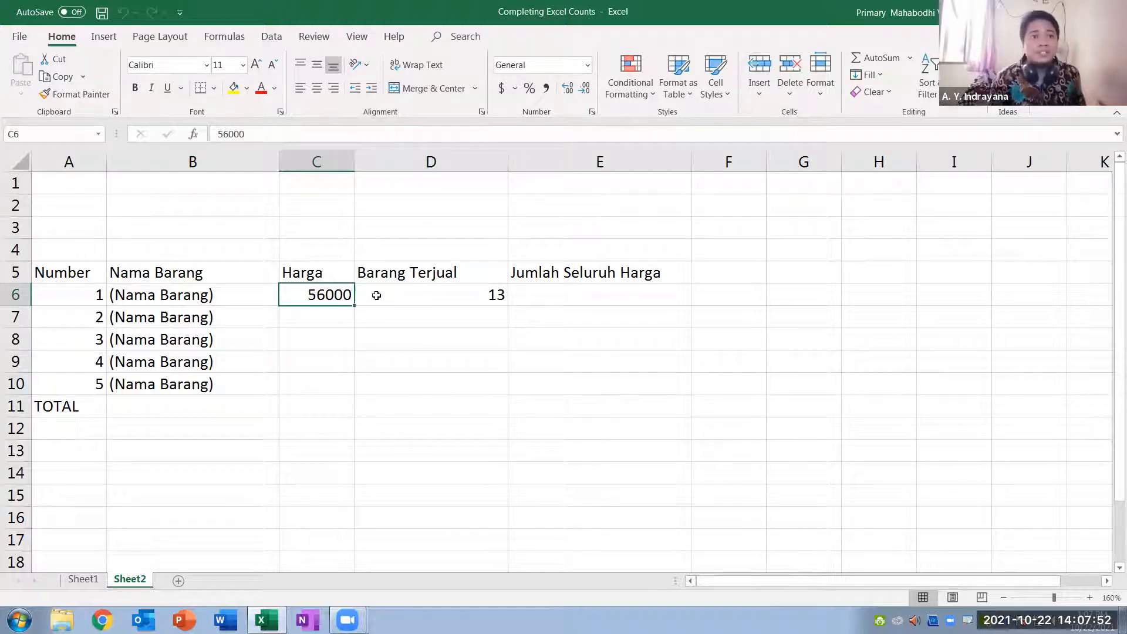
{"action": "left_click", "coordinate": [374, 298]}
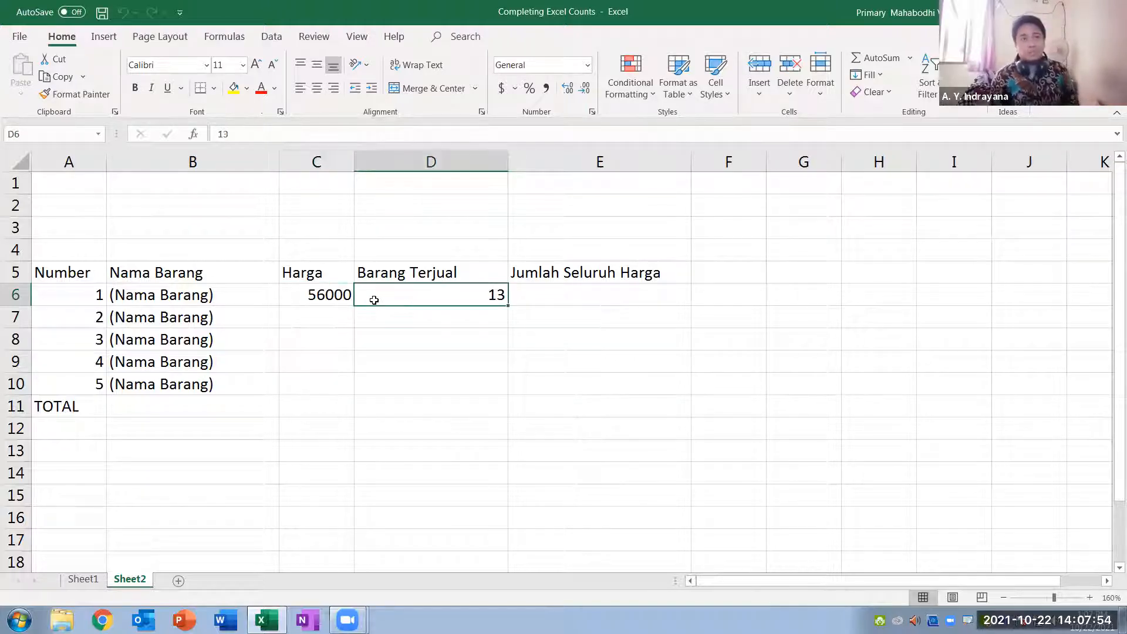
{"action": "left_click", "coordinate": [552, 295]}
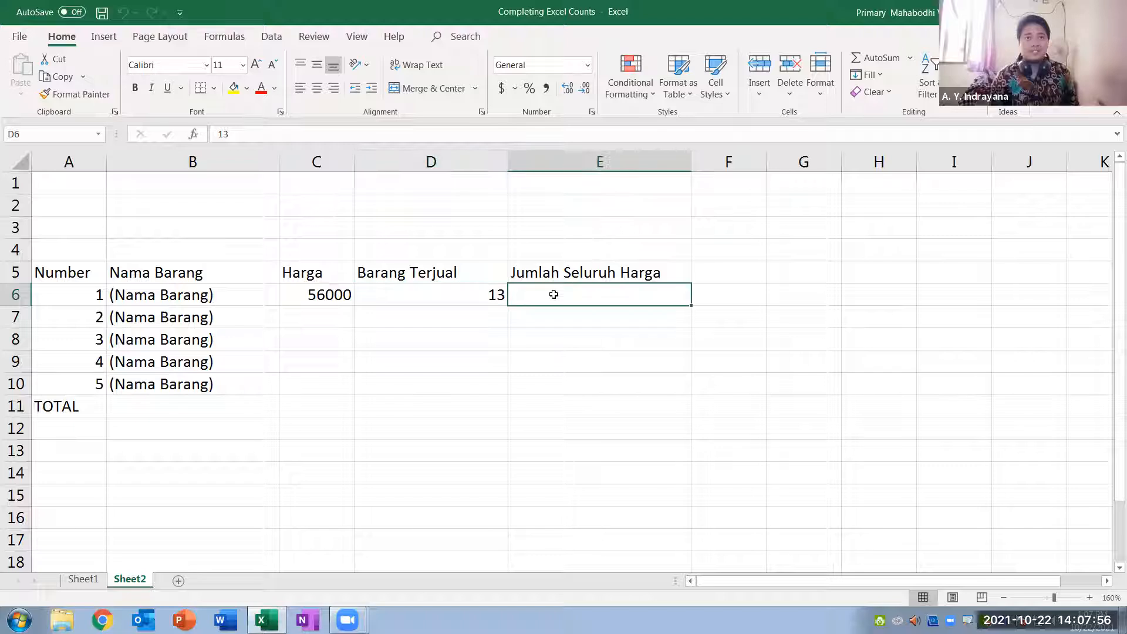
{"action": "left_click", "coordinate": [443, 359]}
{"action": "left_click", "coordinate": [403, 440]}
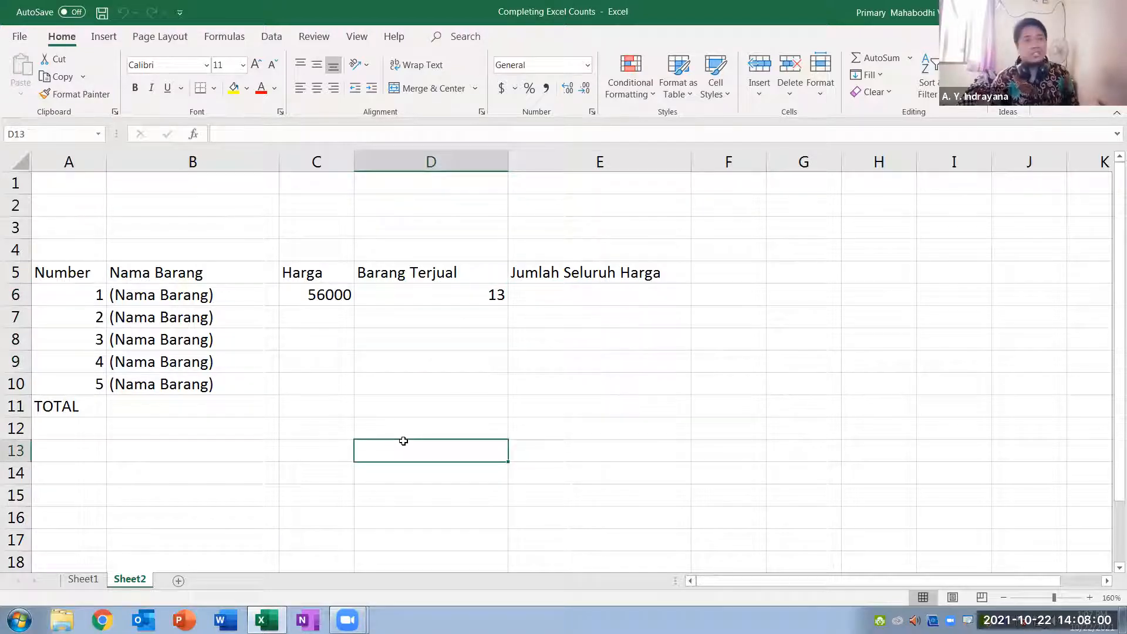
{"action": "double_click", "coordinate": [334, 413]}
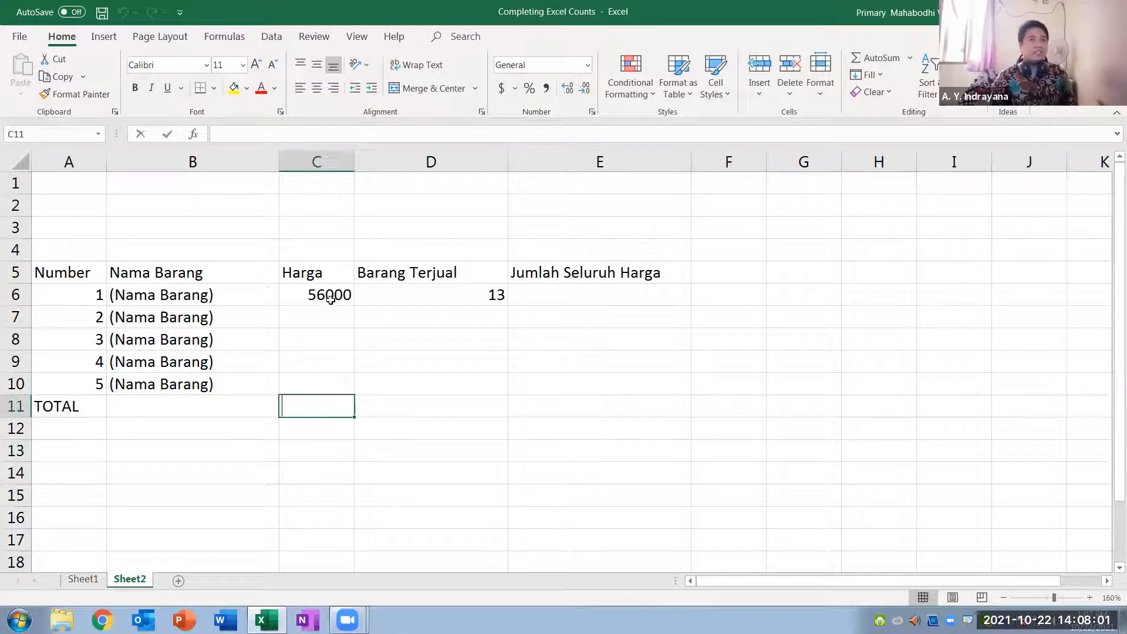
Step: Select the whole sales table, A5:E11, from the Number header through the TOTAL row
{"action": "left_click", "coordinate": [81, 272]}
{"action": "left_click_drag", "start_coordinate": [82, 269], "coordinate": [588, 408]}
{"action": "left_click", "coordinate": [589, 408]}
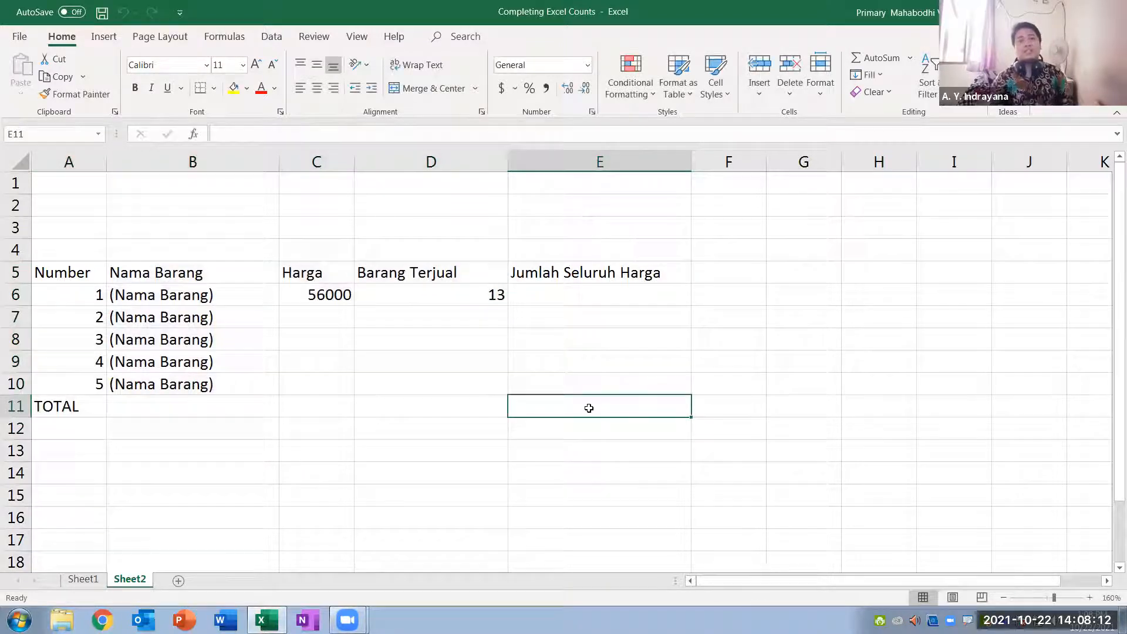
{"action": "left_click_drag", "start_coordinate": [81, 271], "coordinate": [574, 399]}
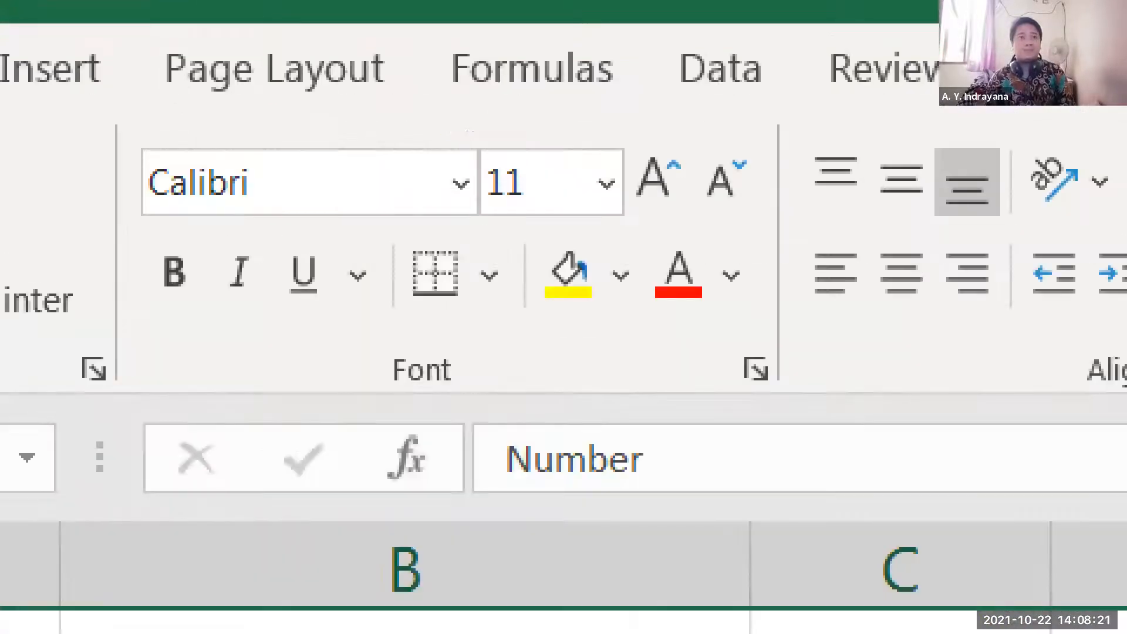
{"action": "mouse_move", "coordinate": [499, 227]}
{"action": "left_mouse_down"}
{"action": "mouse_move", "coordinate": [395, 237]}
{"action": "mouse_move", "coordinate": [454, 346]}
{"action": "mouse_move", "coordinate": [477, 336]}
{"action": "mouse_move", "coordinate": [487, 242]}
{"action": "left_mouse_up"}
{"action": "mouse_move", "coordinate": [164, 351]}
{"action": "left_mouse_down"}
{"action": "mouse_move", "coordinate": [227, 538]}
{"action": "mouse_move", "coordinate": [285, 333]}
{"action": "mouse_move", "coordinate": [329, 493]}
{"action": "mouse_move", "coordinate": [226, 564]}
{"action": "left_mouse_up"}
{"action": "left_click_drag", "start_coordinate": [341, 403], "coordinate": [341, 551]}
{"action": "left_click_drag", "start_coordinate": [407, 530], "coordinate": [398, 547]}
{"action": "left_click_drag", "start_coordinate": [333, 431], "coordinate": [411, 534]}
{"action": "mouse_move", "coordinate": [479, 454]}
{"action": "left_mouse_down"}
{"action": "mouse_move", "coordinate": [528, 415]}
{"action": "mouse_move", "coordinate": [575, 428]}
{"action": "left_mouse_up"}
{"action": "left_click_drag", "start_coordinate": [716, 293], "coordinate": [717, 620]}
{"action": "left_click_drag", "start_coordinate": [637, 564], "coordinate": [707, 470]}
{"action": "left_click_drag", "start_coordinate": [758, 413], "coordinate": [897, 565]}
{"action": "left_click", "coordinate": [902, 433]}
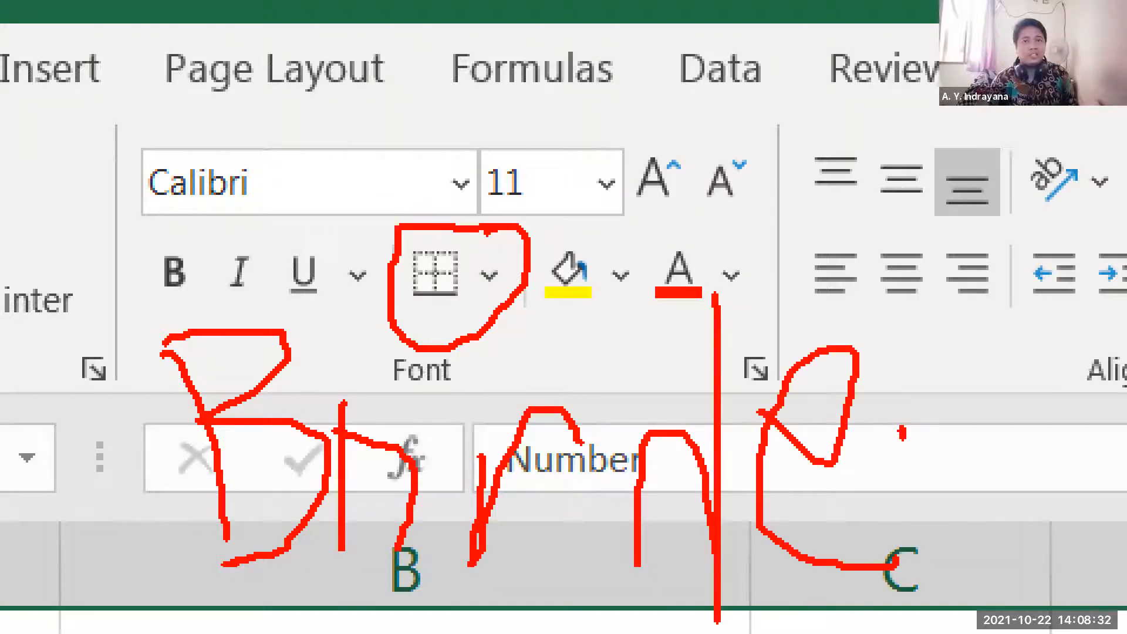
{"action": "left_click_drag", "start_coordinate": [902, 433], "coordinate": [1000, 437]}
{"action": "mouse_move", "coordinate": [1122, 414]}
{"action": "left_mouse_down"}
{"action": "mouse_move", "coordinate": [1069, 431]}
{"action": "mouse_move", "coordinate": [1051, 566]}
{"action": "left_mouse_up"}
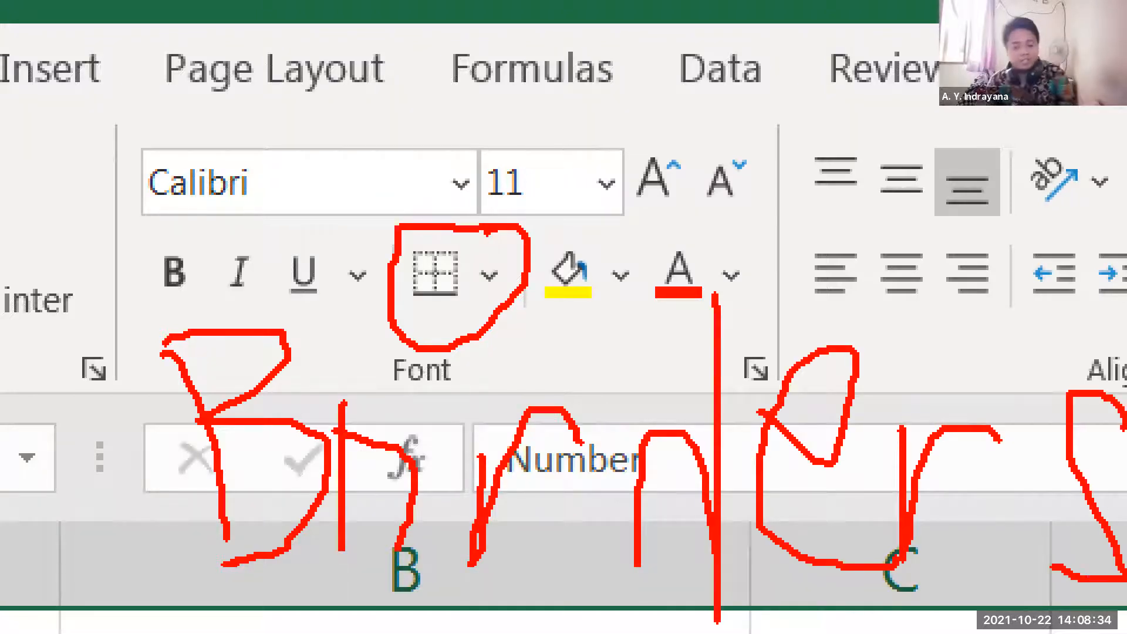
{"action": "key", "text": "Escape"}
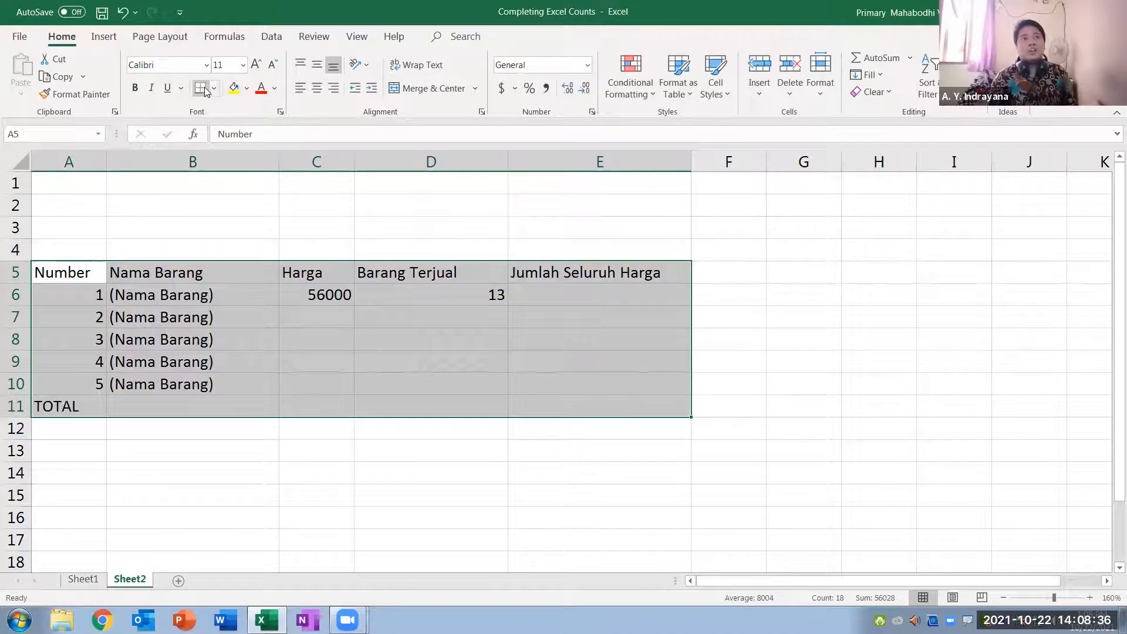
Step: Apply All Borders to the selected sales table, A5:E11
{"action": "left_click", "coordinate": [215, 90]}
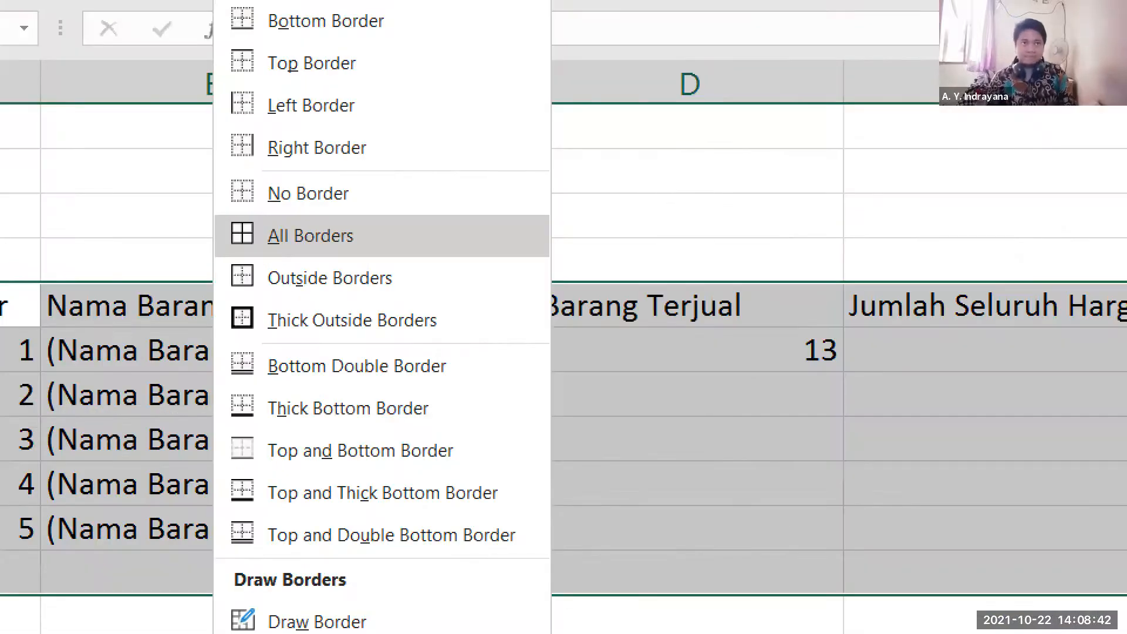
{"action": "mouse_move", "coordinate": [304, 200]}
{"action": "left_mouse_down"}
{"action": "mouse_move", "coordinate": [211, 200]}
{"action": "mouse_move", "coordinate": [472, 254]}
{"action": "mouse_move", "coordinate": [436, 218]}
{"action": "mouse_move", "coordinate": [268, 207]}
{"action": "left_mouse_up"}
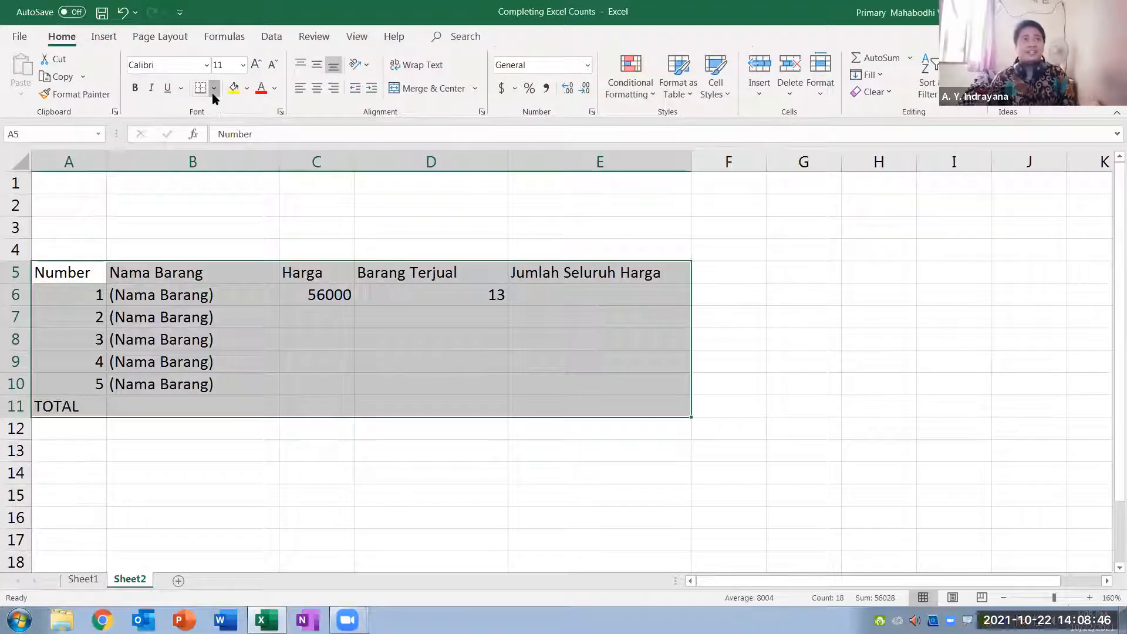
{"action": "left_click", "coordinate": [214, 88]}
{"action": "left_click", "coordinate": [252, 237]}
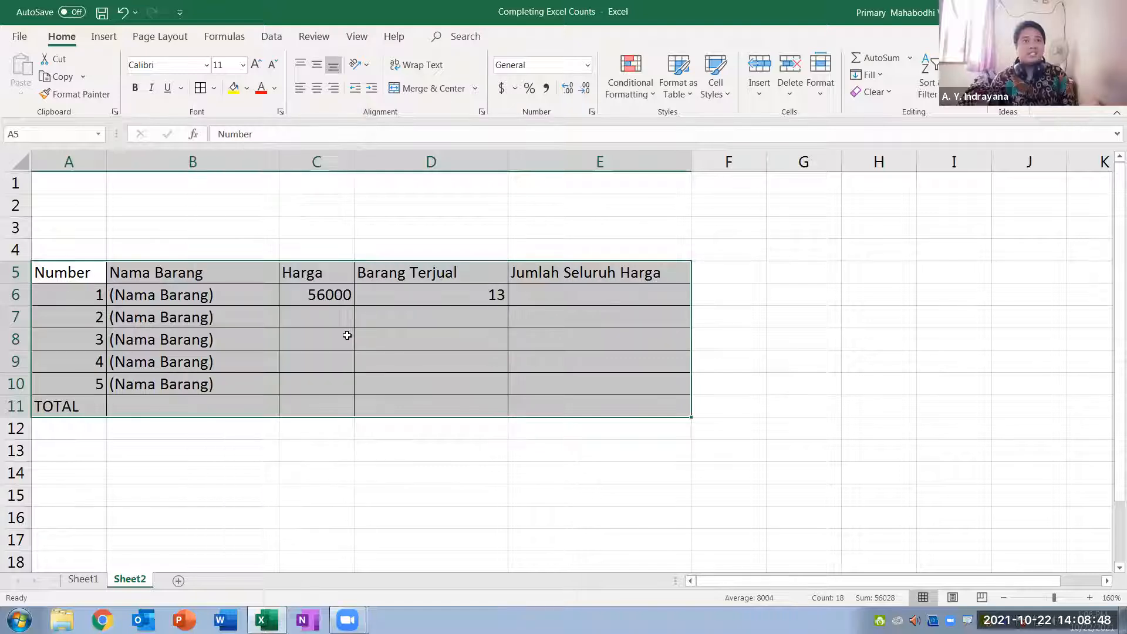
{"action": "left_click", "coordinate": [396, 456]}
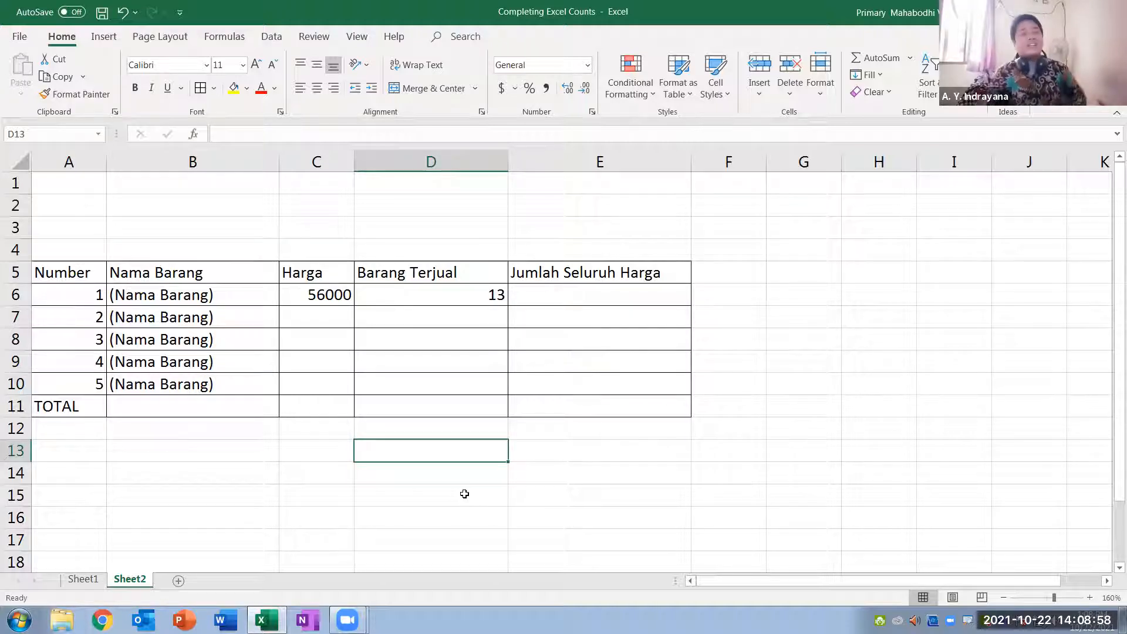
Step: Format the Harga cells C6:C10 as Number with 2 decimal places
{"action": "left_click", "coordinate": [295, 295]}
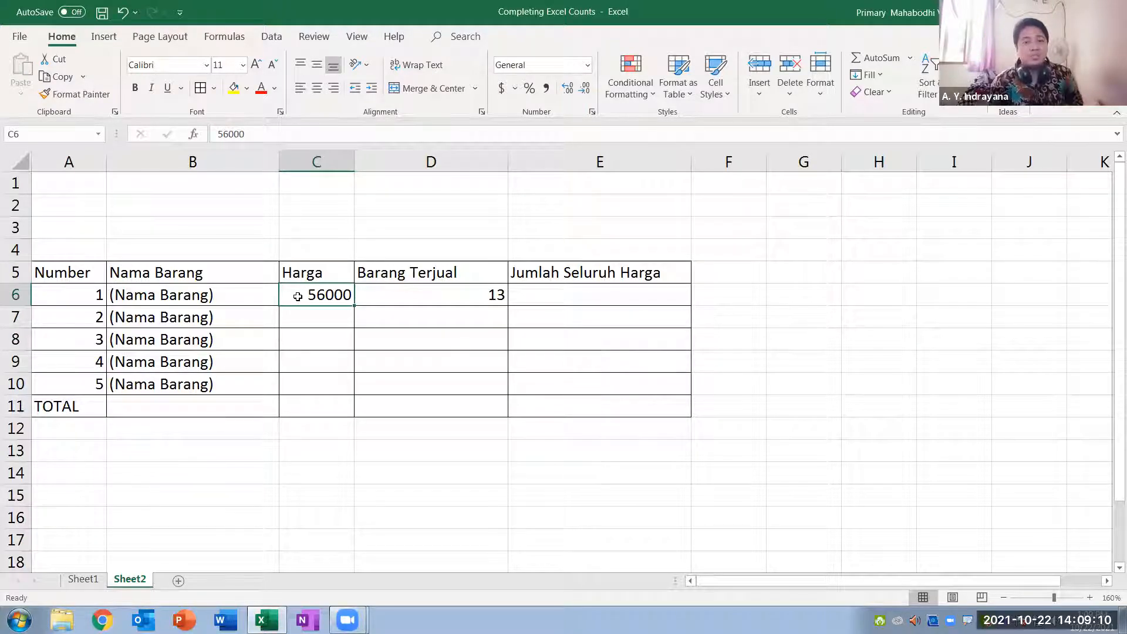
{"action": "left_click_drag", "start_coordinate": [303, 301], "coordinate": [310, 378]}
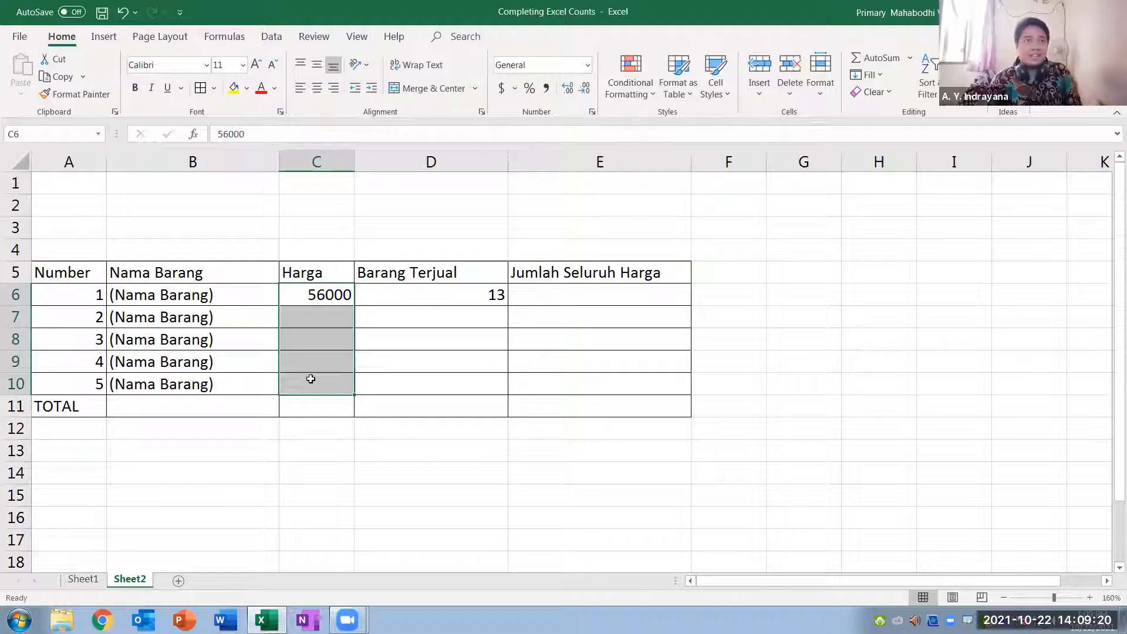
{"action": "right_click", "coordinate": [311, 380]}
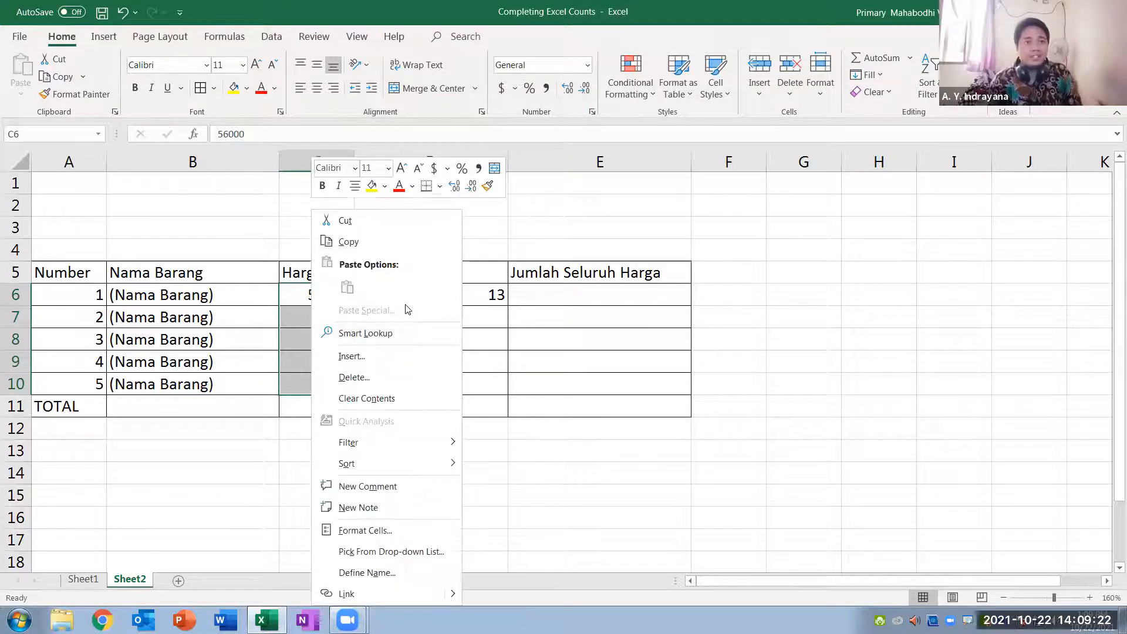
{"action": "left_click", "coordinate": [422, 530]}
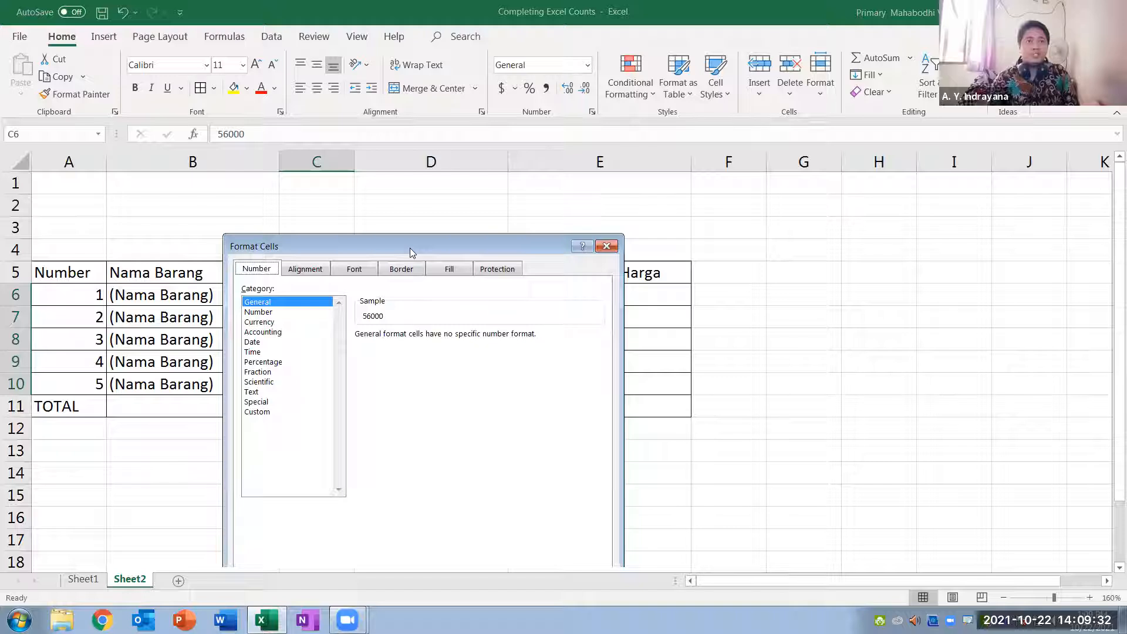
{"action": "left_click_drag", "start_coordinate": [410, 251], "coordinate": [647, 221]}
{"action": "left_click", "coordinate": [506, 282]}
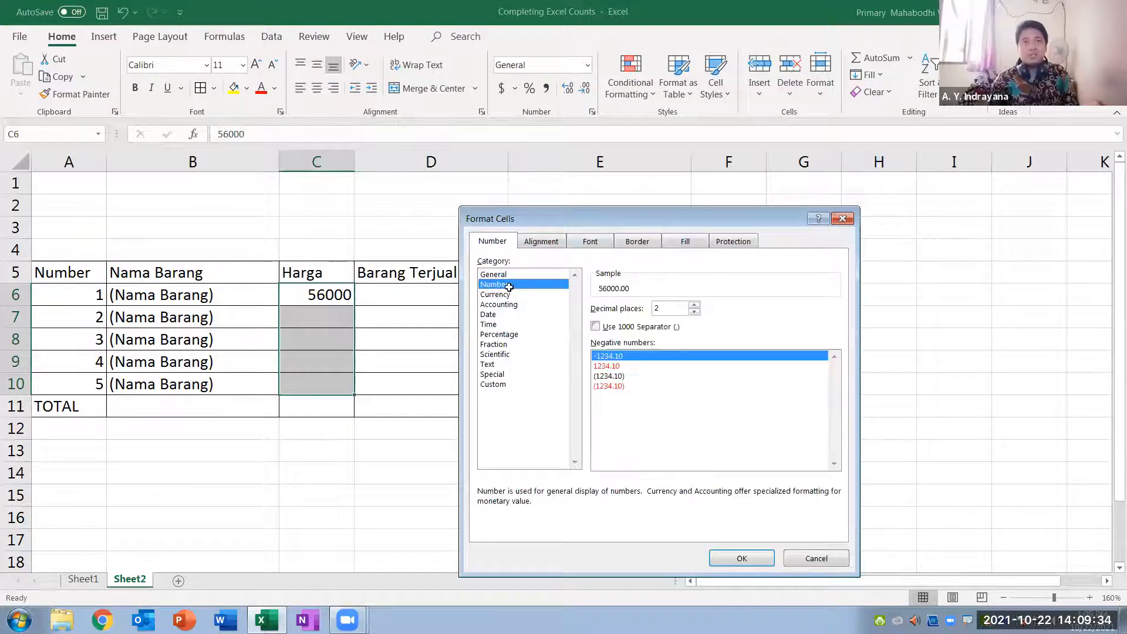
{"action": "key", "text": "Return"}
{"action": "left_click", "coordinate": [505, 296]}
{"action": "right_click", "coordinate": [316, 295]}
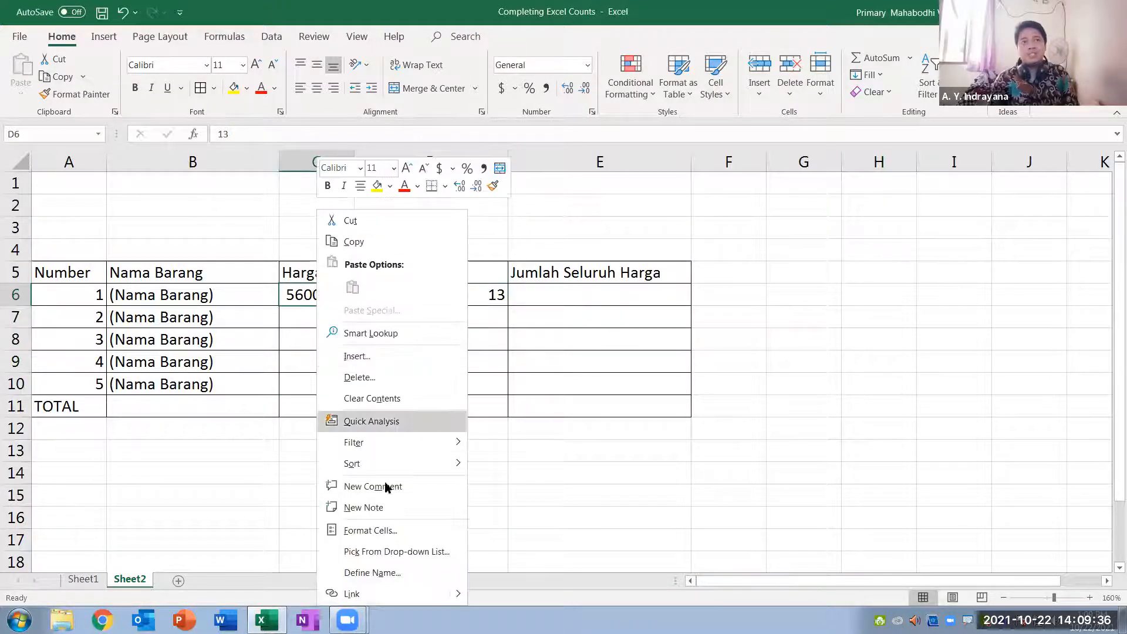
{"action": "left_click", "coordinate": [264, 372]}
{"action": "left_click_drag", "start_coordinate": [312, 301], "coordinate": [338, 388]}
{"action": "double_click", "coordinate": [338, 389]}
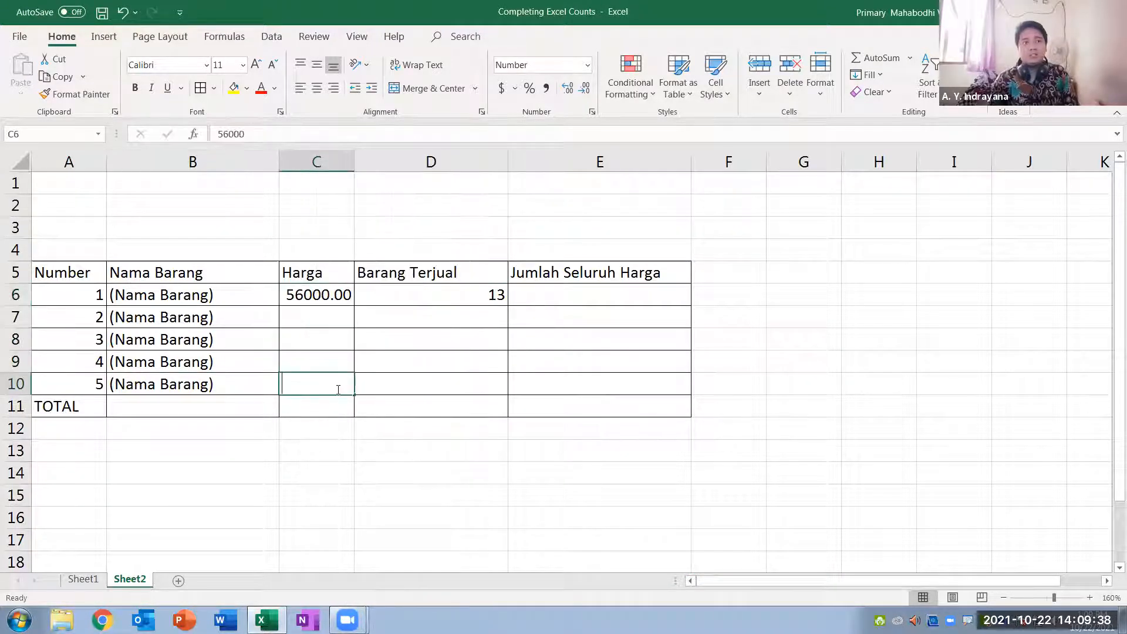
Step: Open the cell format settings for the Harga cells C6:C10 and preview the Date, Time, Scientific, General and Number categories
{"action": "left_click_drag", "start_coordinate": [315, 299], "coordinate": [342, 380]}
{"action": "right_click", "coordinate": [343, 380]}
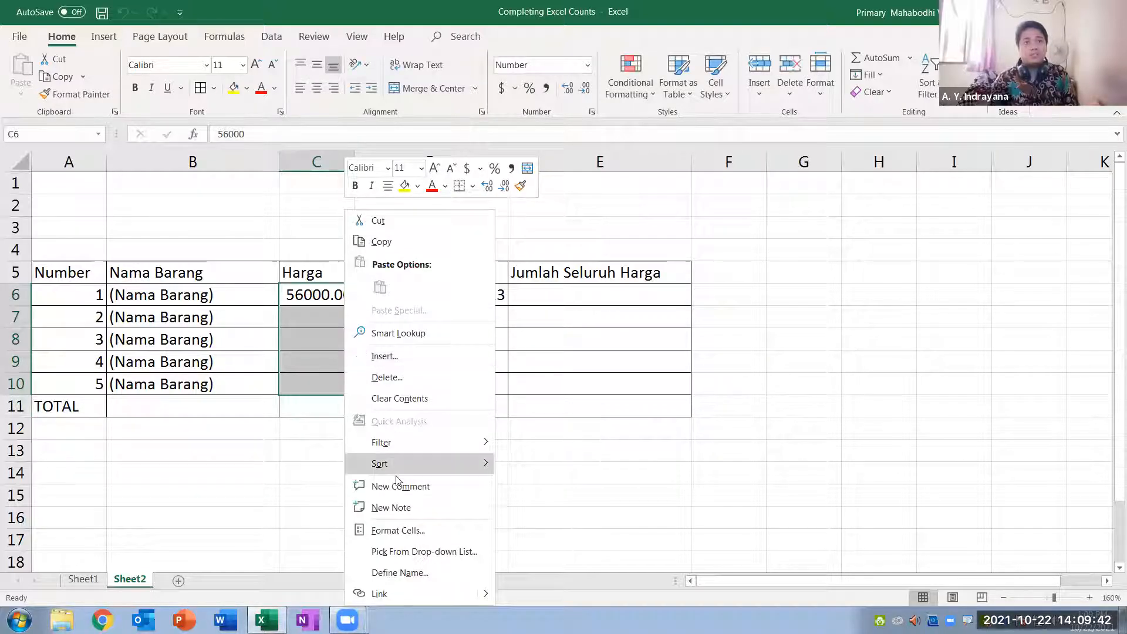
{"action": "left_click", "coordinate": [403, 531]}
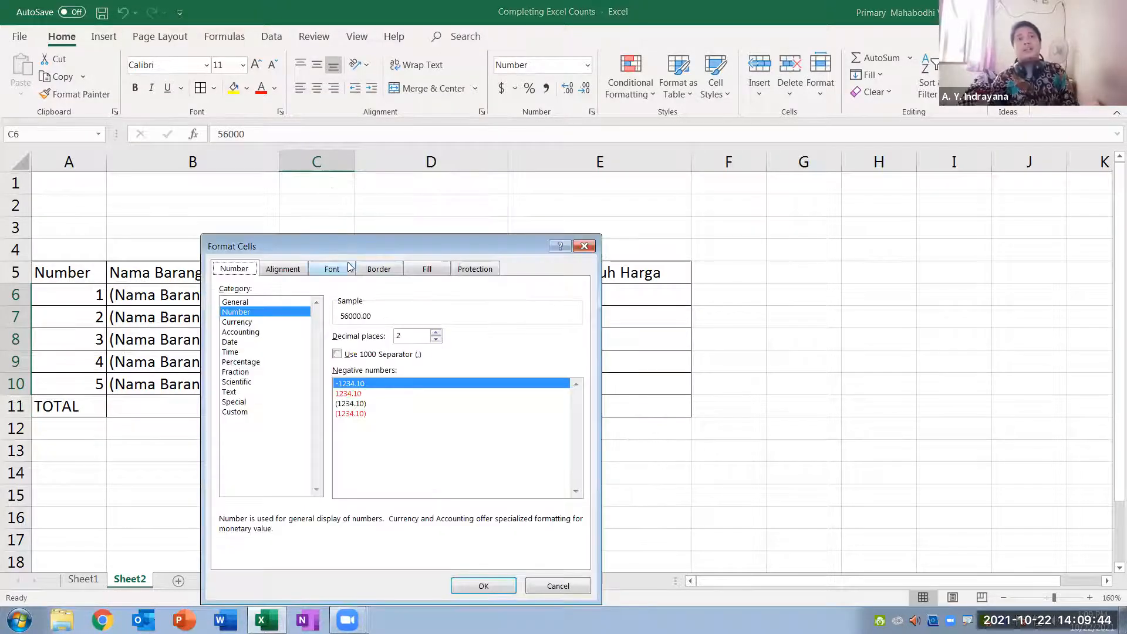
{"action": "left_click_drag", "start_coordinate": [357, 247], "coordinate": [634, 163]}
{"action": "left_click", "coordinate": [516, 258]}
{"action": "left_click", "coordinate": [517, 269]}
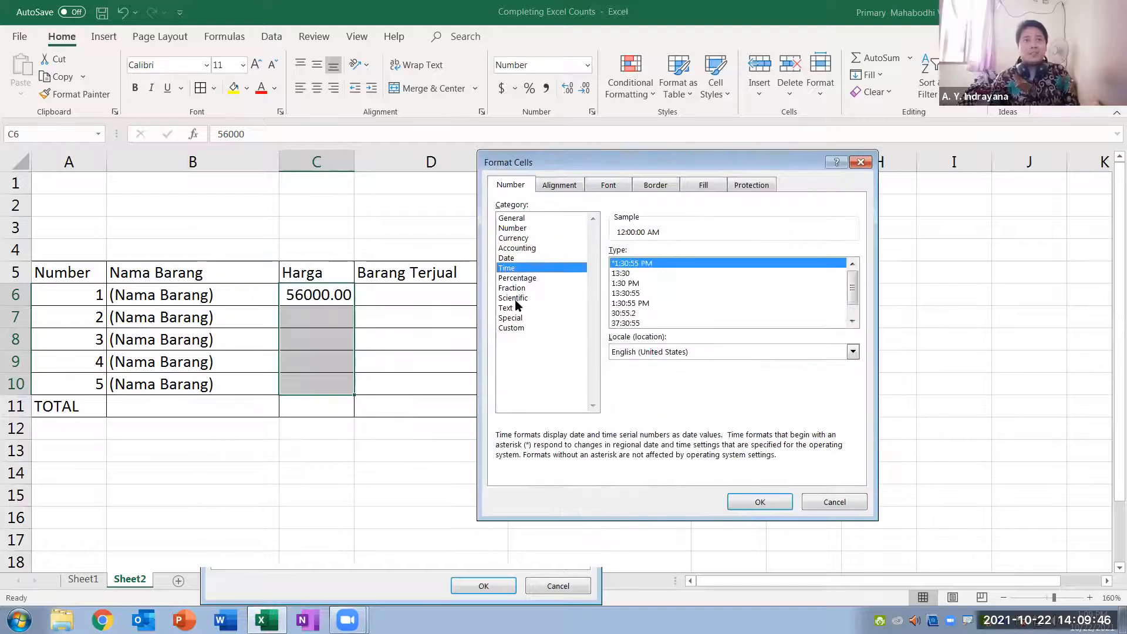
{"action": "left_click", "coordinate": [517, 299]}
{"action": "left_click", "coordinate": [521, 259]}
{"action": "left_click", "coordinate": [528, 219]}
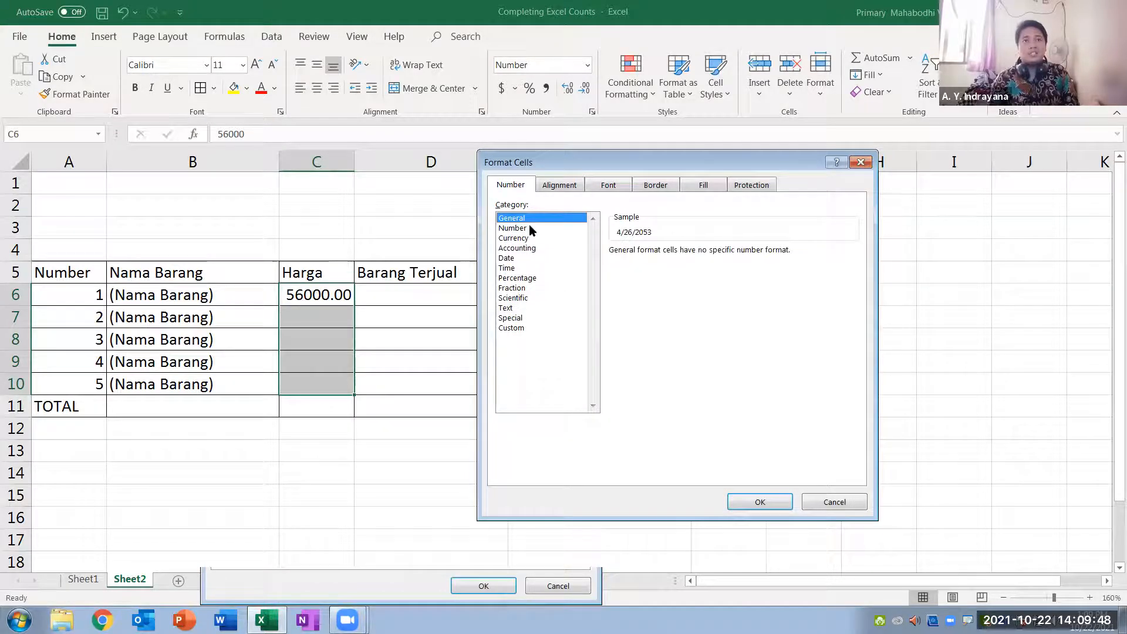
{"action": "left_click", "coordinate": [529, 227]}
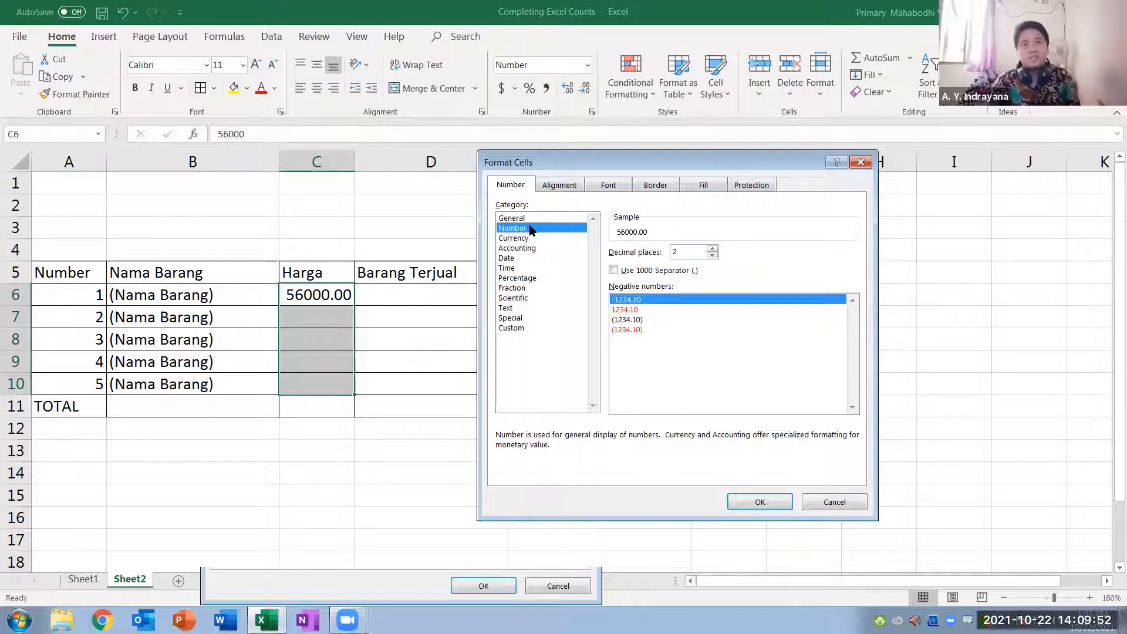
Step: Format the Harga cells C6:C10 as Currency with the Rp Indonesian symbol and 2 decimal places
{"action": "left_click", "coordinate": [542, 237]}
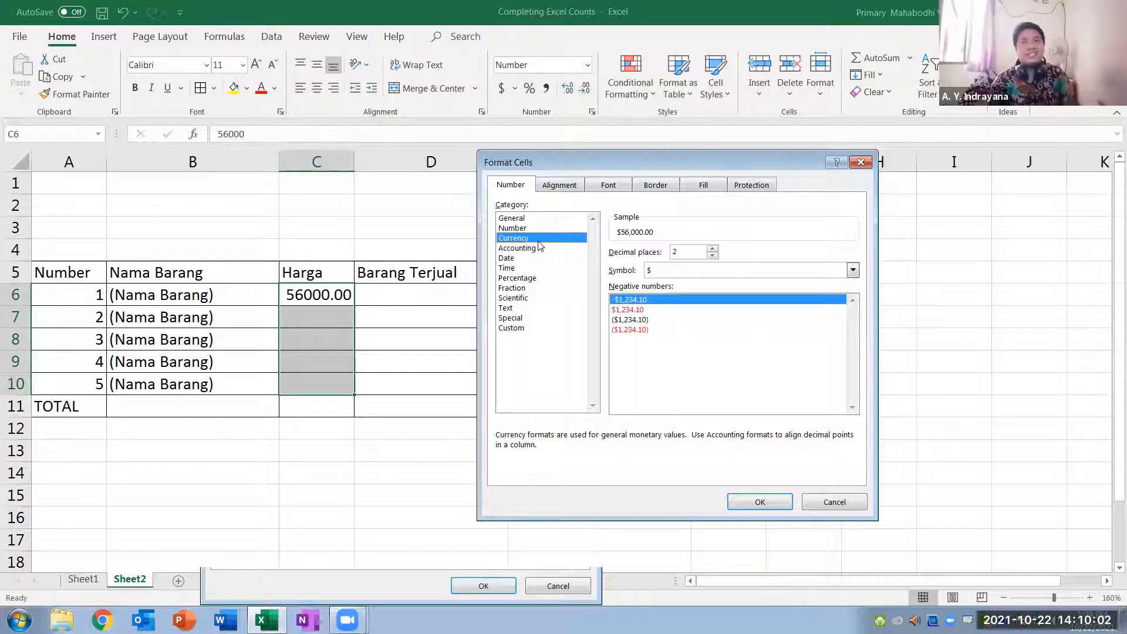
{"action": "left_click", "coordinate": [702, 271]}
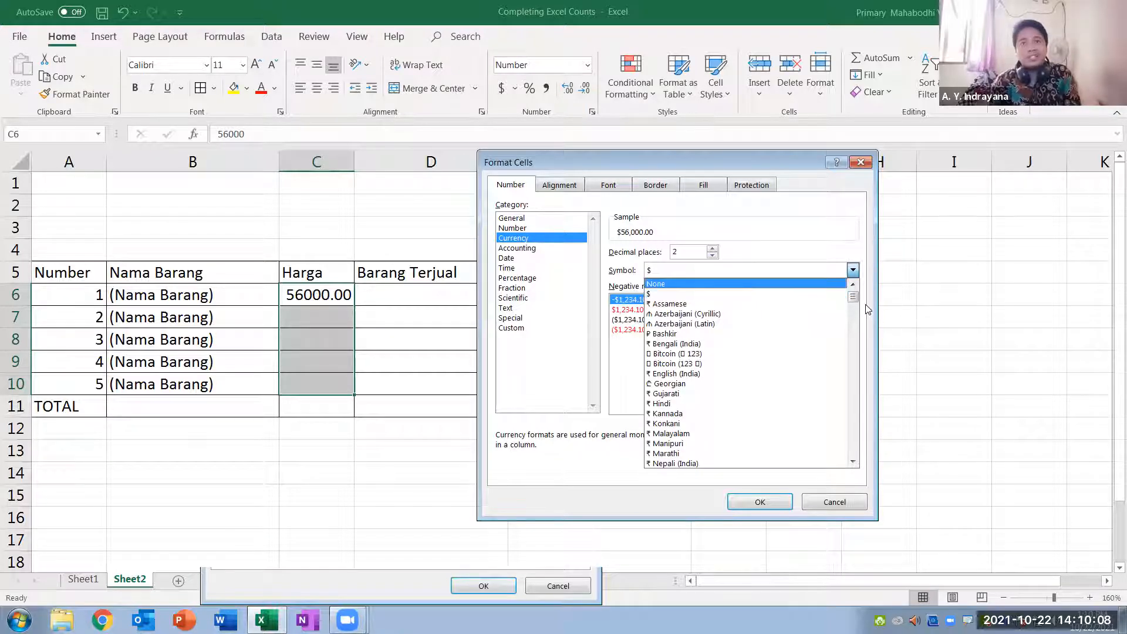
{"action": "left_click_drag", "start_coordinate": [855, 300], "coordinate": [870, 357]}
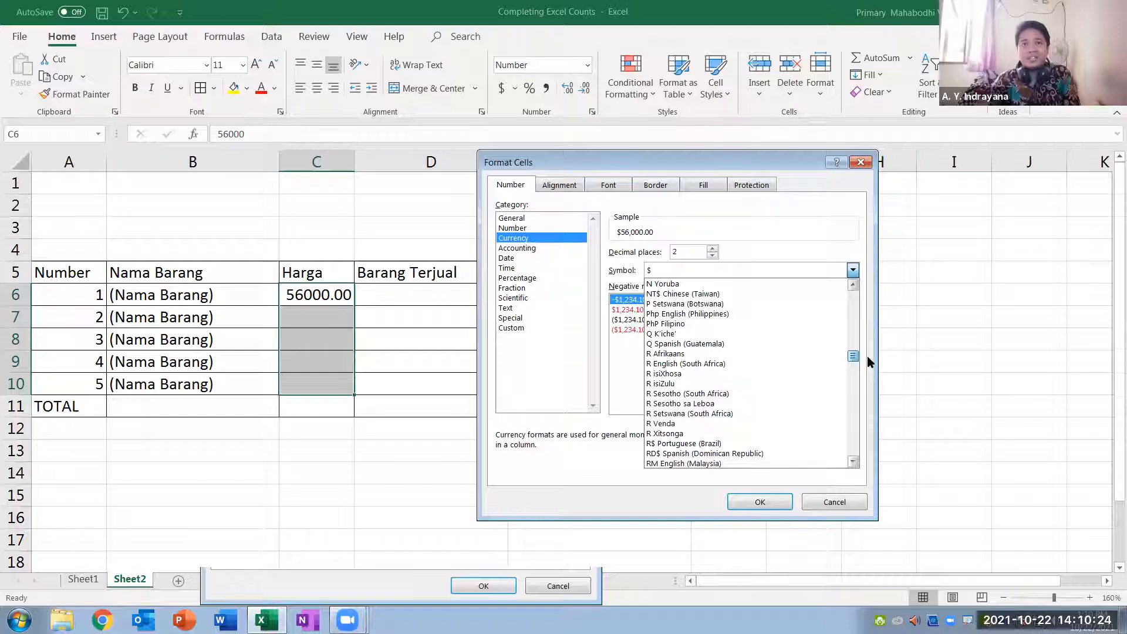
{"action": "scroll", "coordinate": [816, 366], "scroll_direction": "up", "scroll_amount": 7}
{"action": "scroll", "coordinate": [815, 367], "scroll_direction": "down", "scroll_amount": 8}
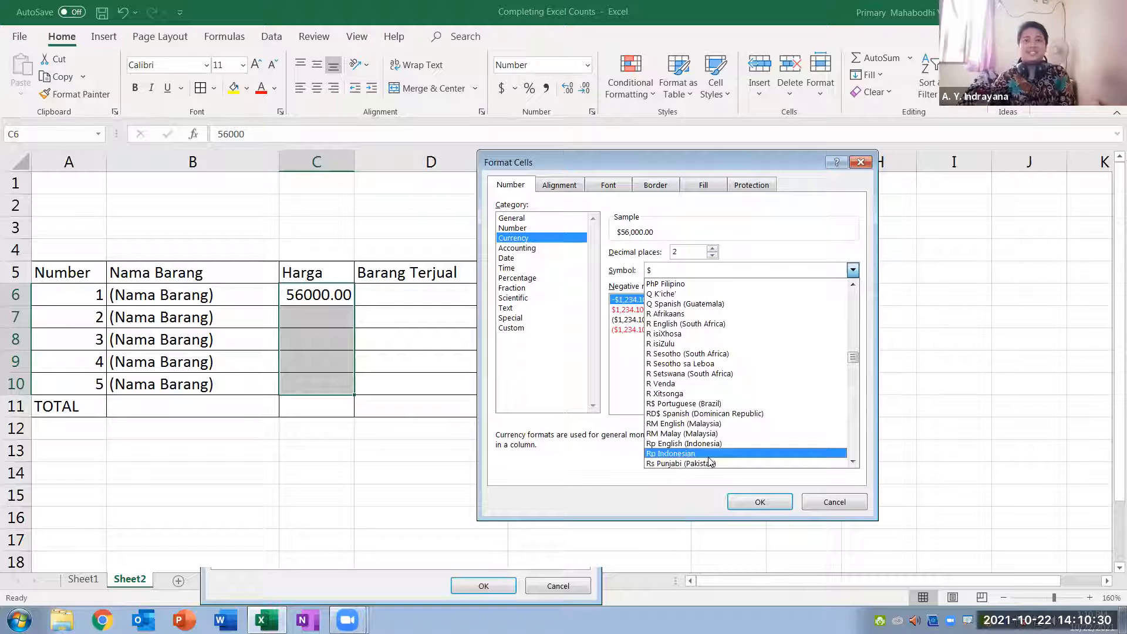
{"action": "left_click", "coordinate": [687, 453]}
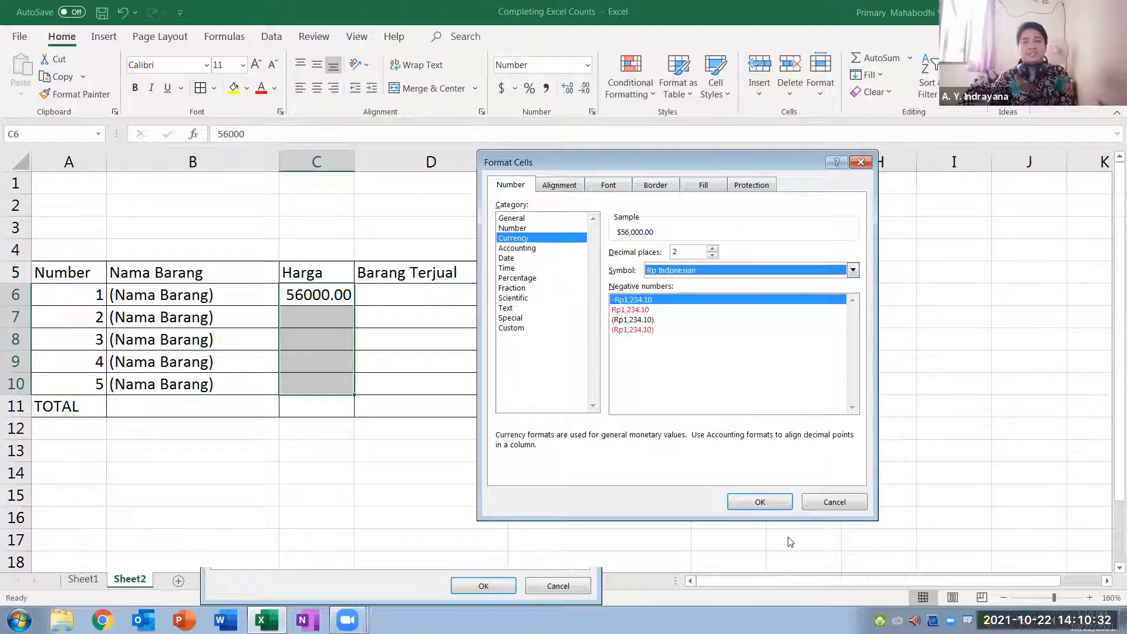
{"action": "left_click", "coordinate": [759, 502]}
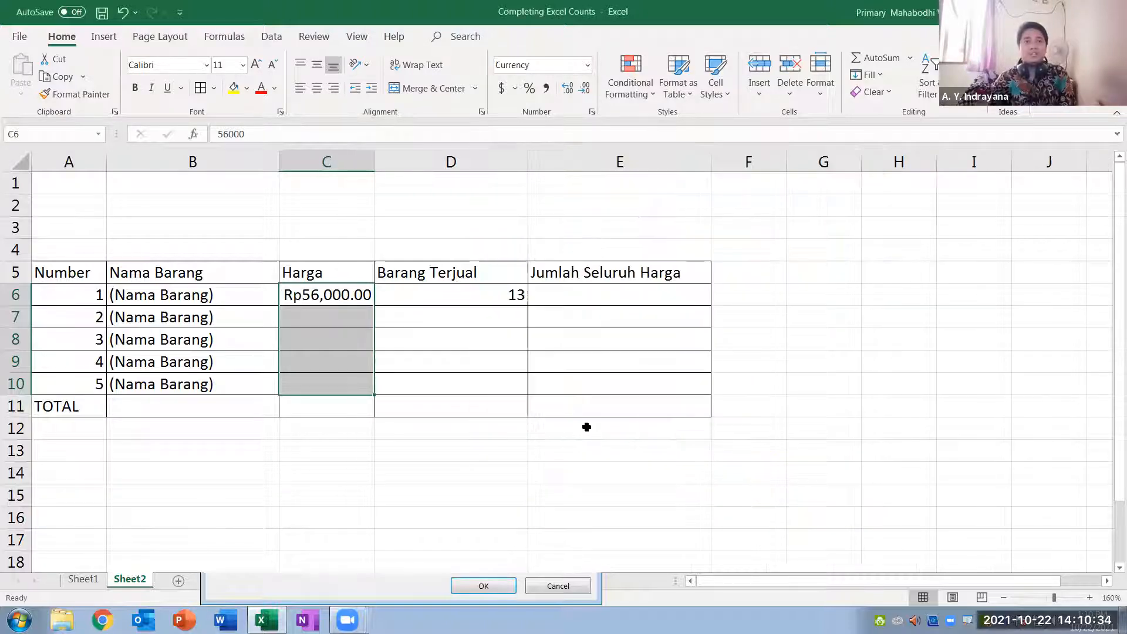
{"action": "left_click", "coordinate": [332, 315]}
{"action": "left_click", "coordinate": [349, 293]}
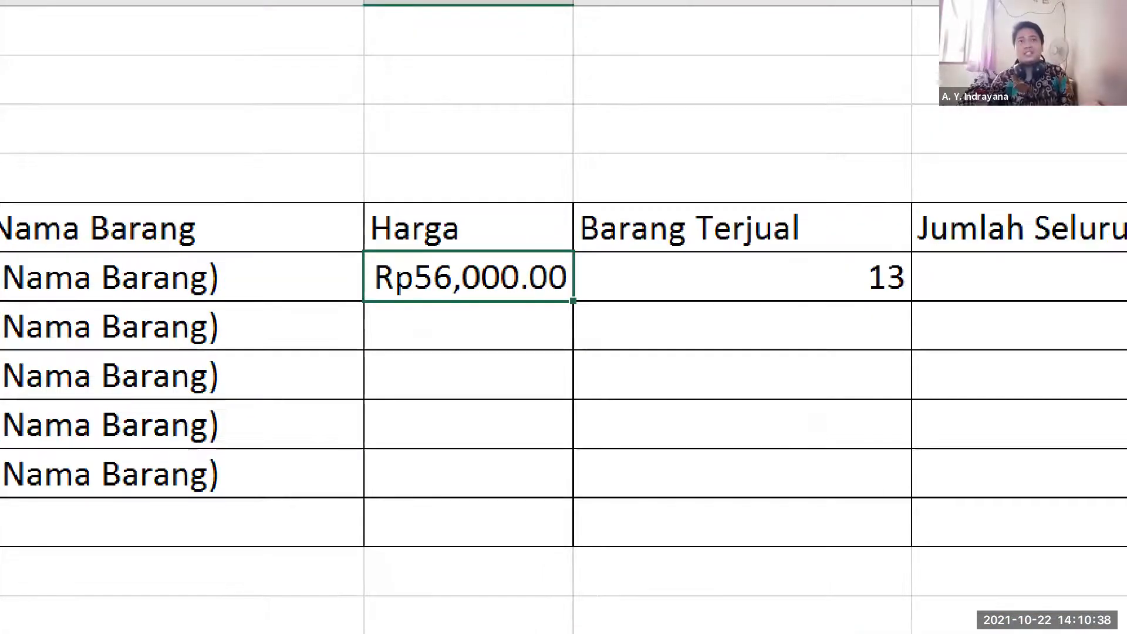
{"action": "mouse_move", "coordinate": [757, 212]}
{"action": "left_mouse_down"}
{"action": "mouse_move", "coordinate": [725, 191]}
{"action": "mouse_move", "coordinate": [671, 341]}
{"action": "mouse_move", "coordinate": [842, 210]}
{"action": "mouse_move", "coordinate": [717, 171]}
{"action": "mouse_move", "coordinate": [707, 198]}
{"action": "left_mouse_up"}
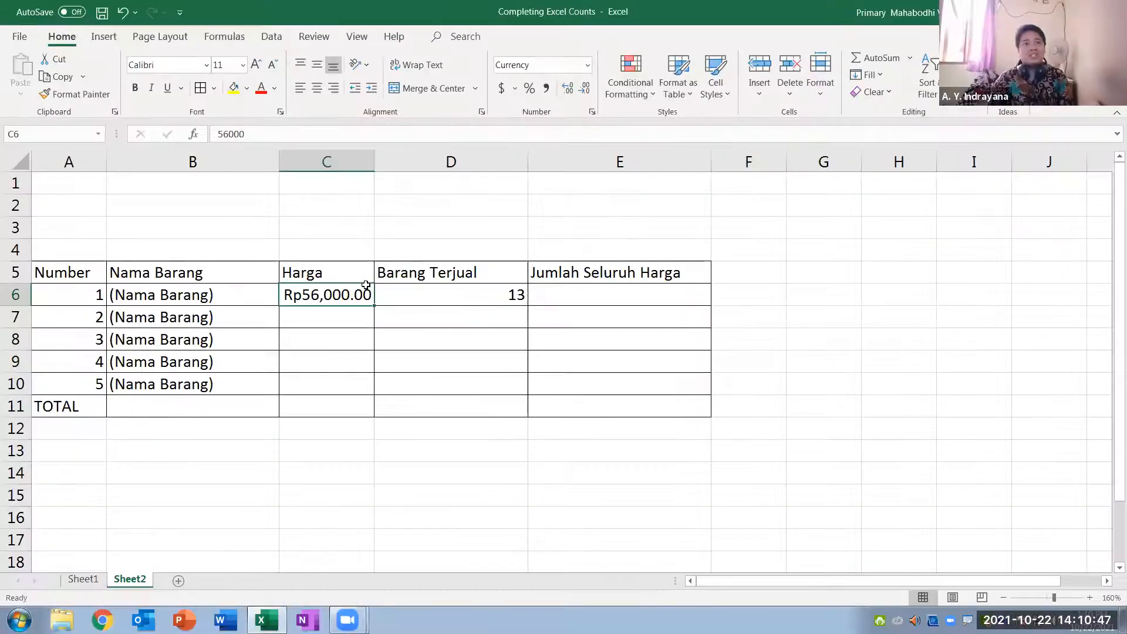
Step: Remove both decimal places from the currency format of the Harga cells C6:C10
{"action": "left_click", "coordinate": [627, 333]}
{"action": "left_click_drag", "start_coordinate": [337, 316], "coordinate": [329, 375]}
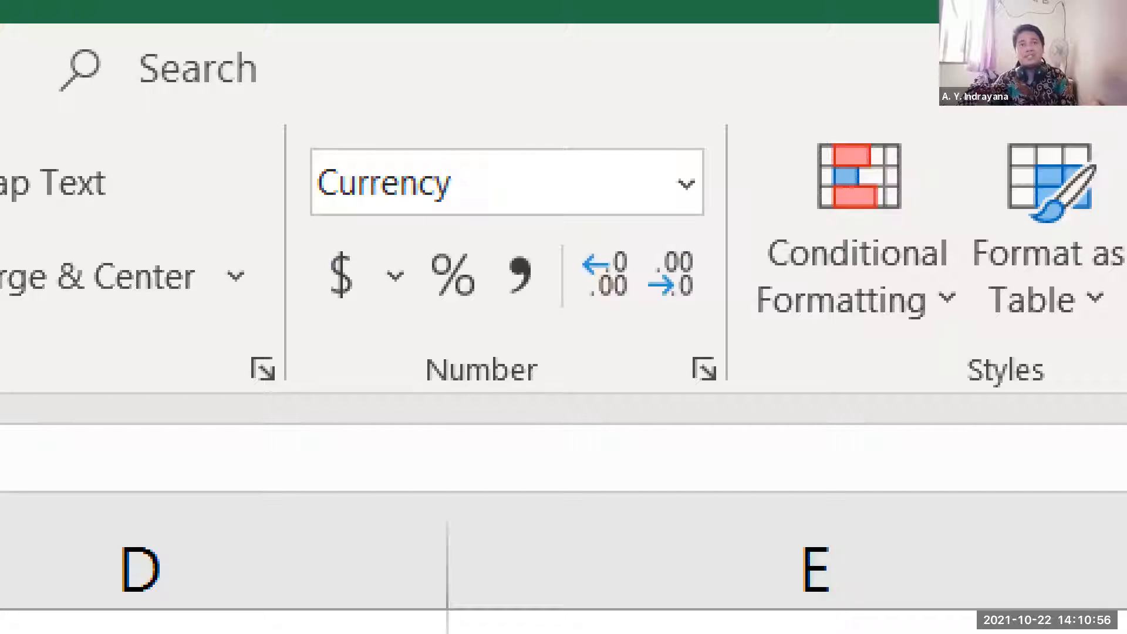
{"action": "mouse_move", "coordinate": [742, 220]}
{"action": "left_mouse_down"}
{"action": "mouse_move", "coordinate": [640, 261]}
{"action": "mouse_move", "coordinate": [644, 300]}
{"action": "mouse_move", "coordinate": [698, 304]}
{"action": "mouse_move", "coordinate": [742, 219]}
{"action": "left_mouse_up"}
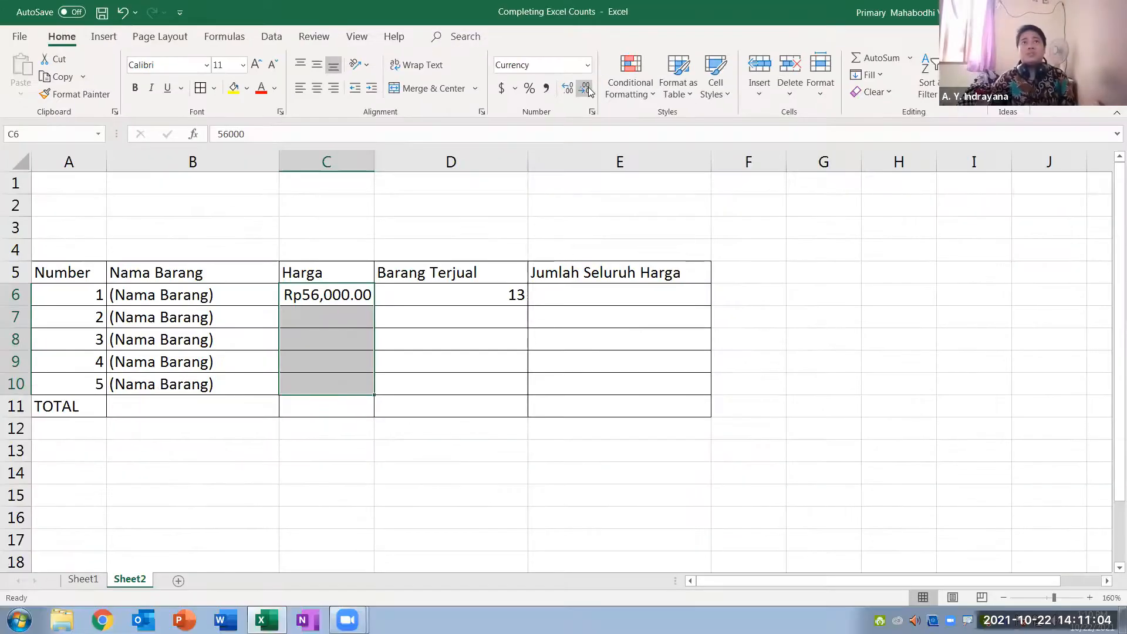
{"action": "left_click", "coordinate": [586, 88]}
{"action": "left_click", "coordinate": [587, 88]}
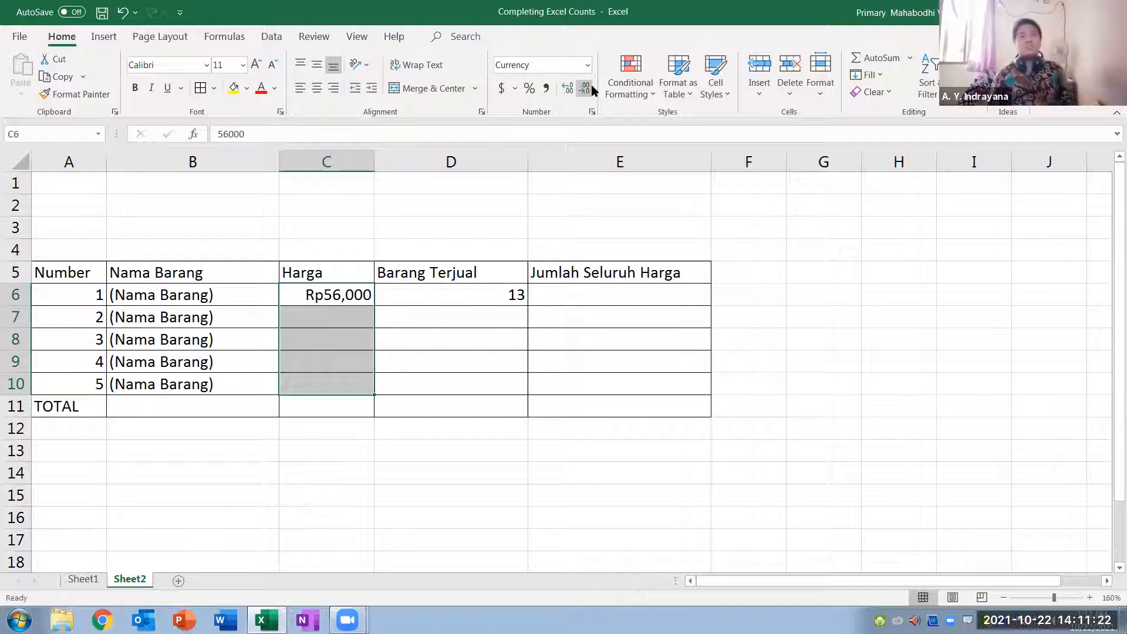
Step: Examine the Harga value in C6, the Barang Terjual value in D6 and the empty Jumlah Seluruh Harga cell E6
{"action": "left_click", "coordinate": [586, 295]}
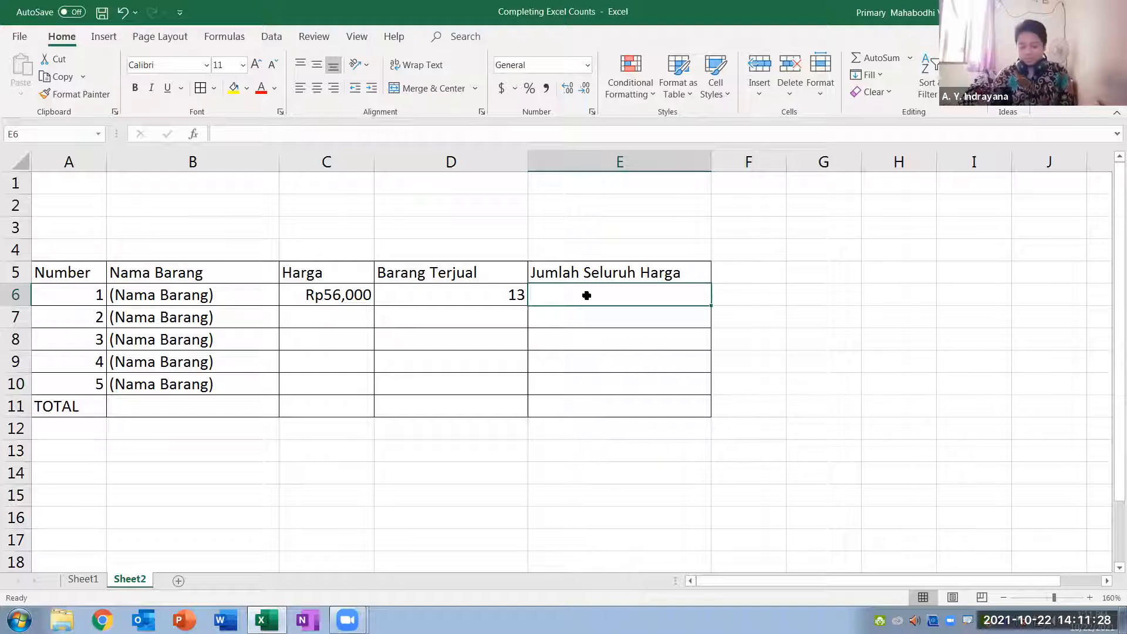
{"action": "left_click", "coordinate": [359, 308]}
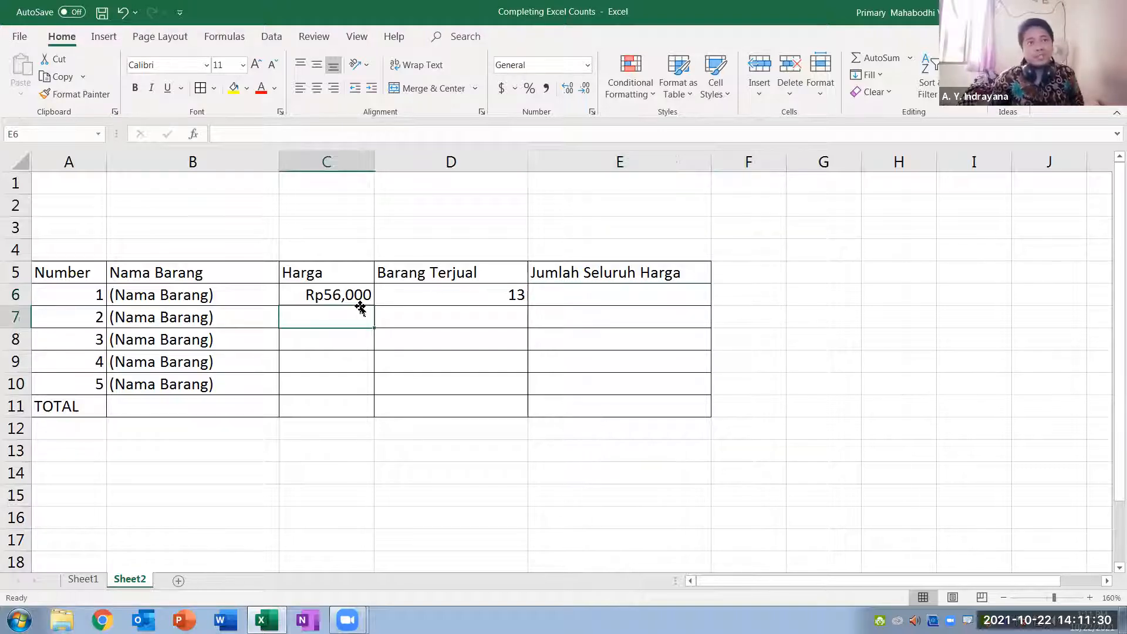
{"action": "left_click", "coordinate": [360, 298]}
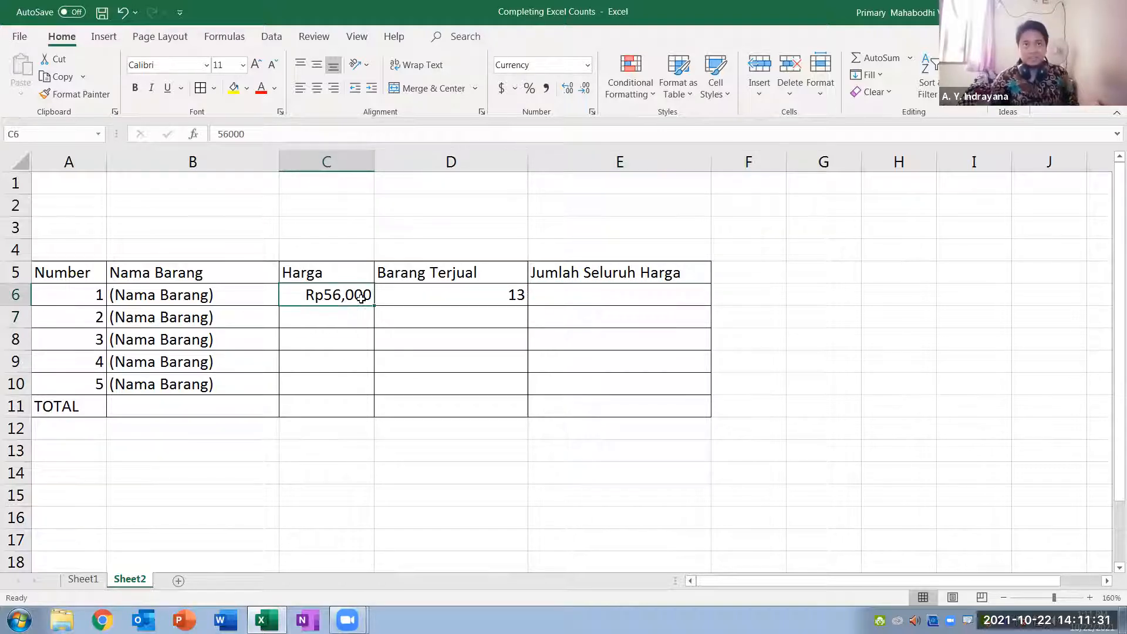
{"action": "left_click", "coordinate": [408, 289]}
{"action": "left_click", "coordinate": [337, 294]}
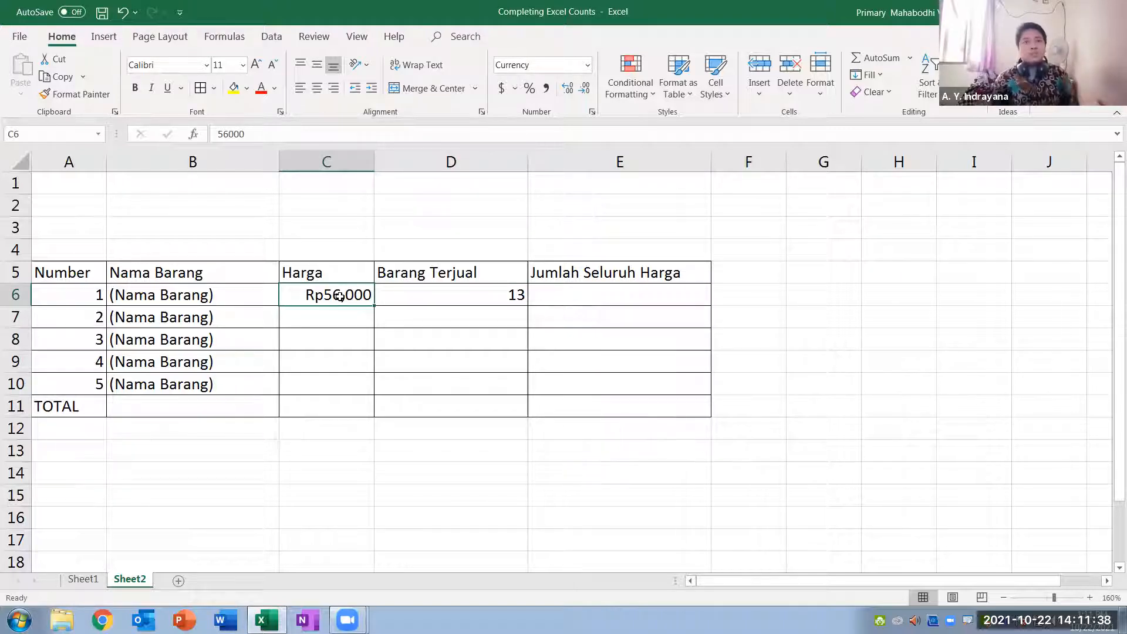
{"action": "left_click", "coordinate": [408, 294]}
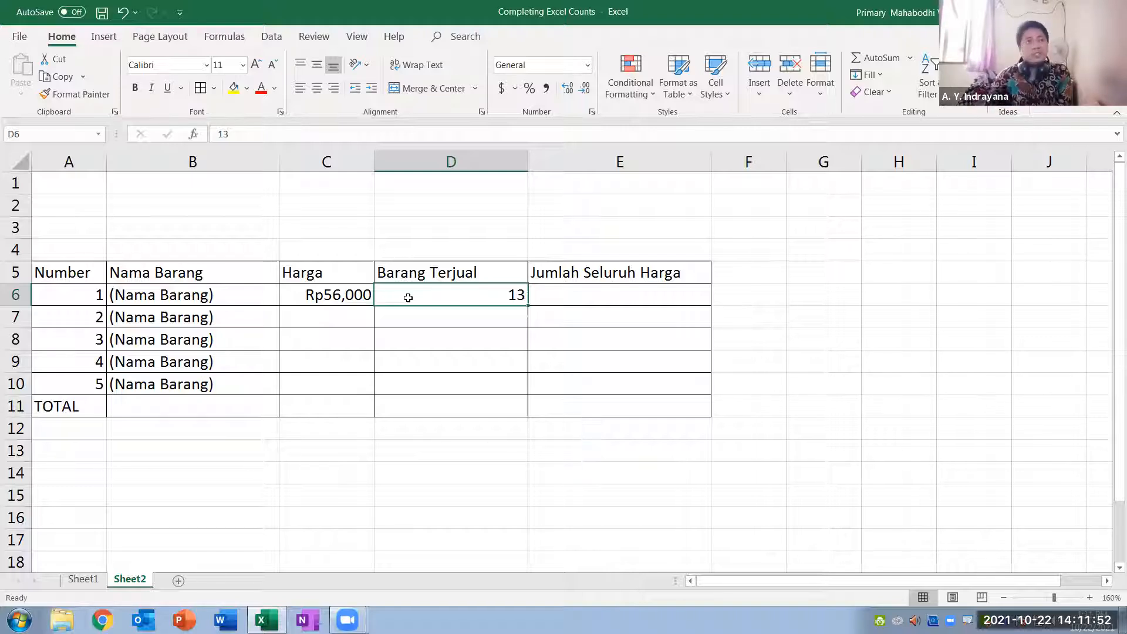
{"action": "double_click", "coordinate": [355, 291]}
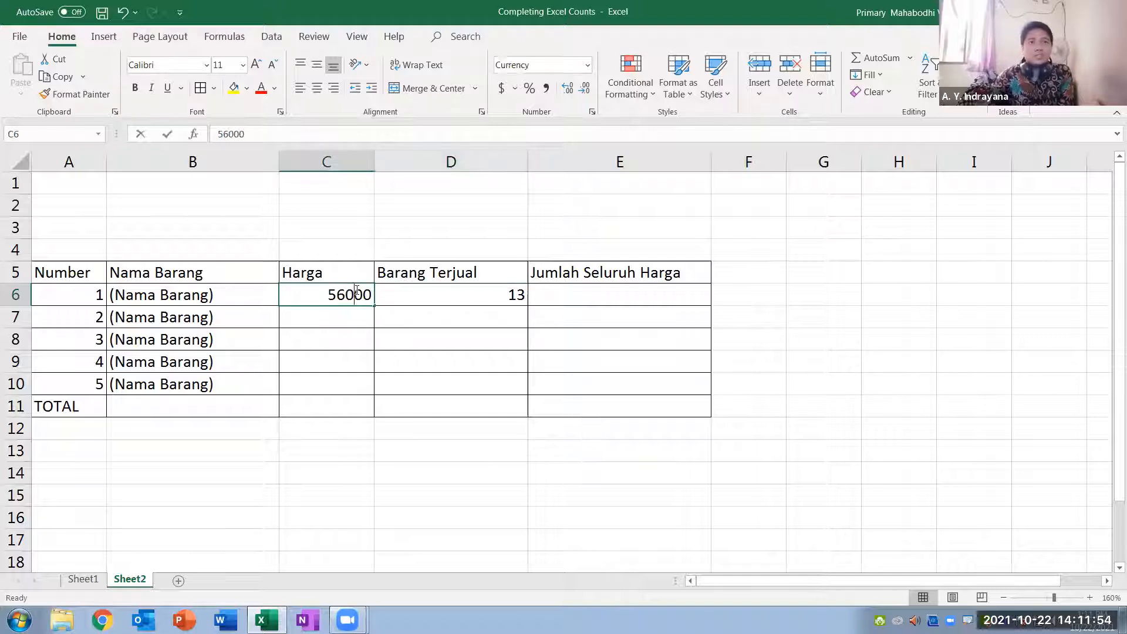
{"action": "left_click", "coordinate": [349, 327]}
{"action": "left_click", "coordinate": [362, 289]}
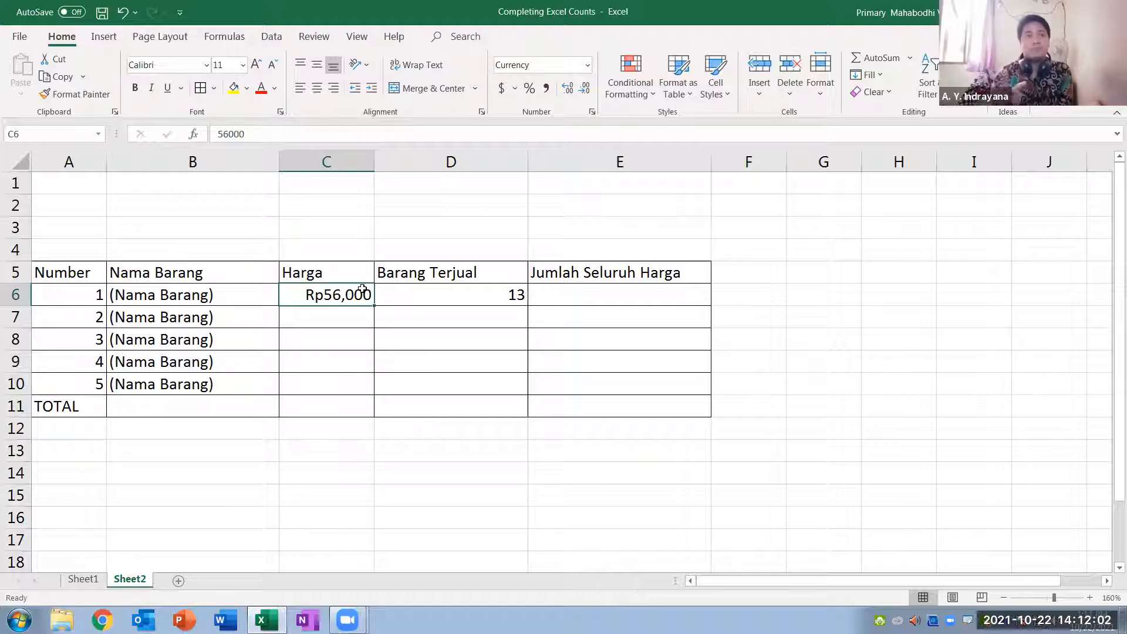
{"action": "double_click", "coordinate": [409, 298]}
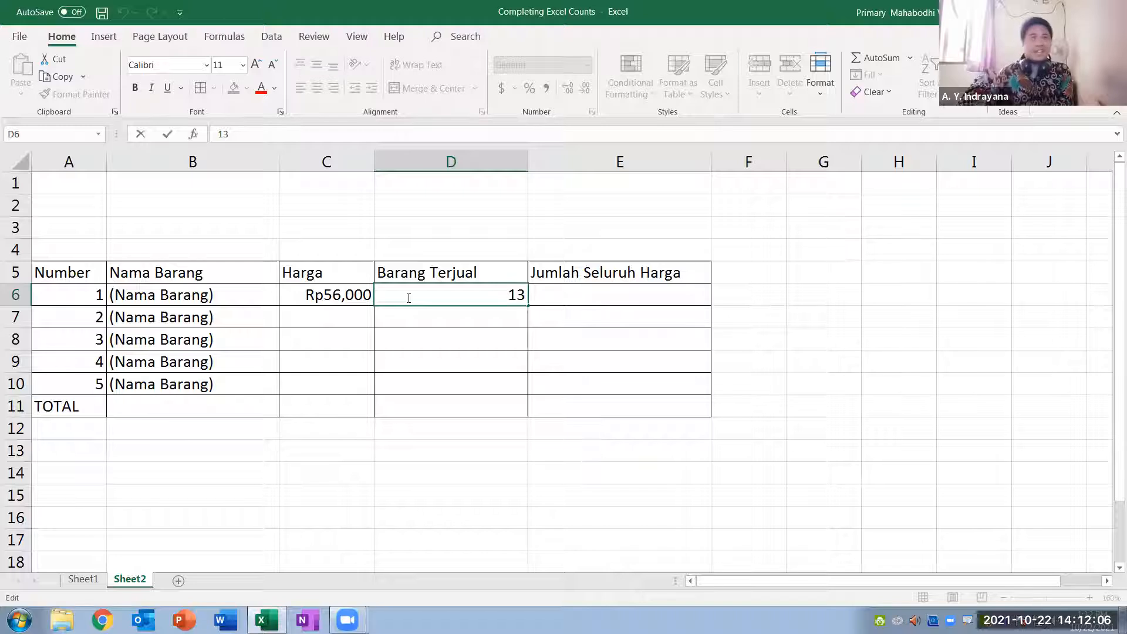
{"action": "left_click", "coordinate": [597, 295]}
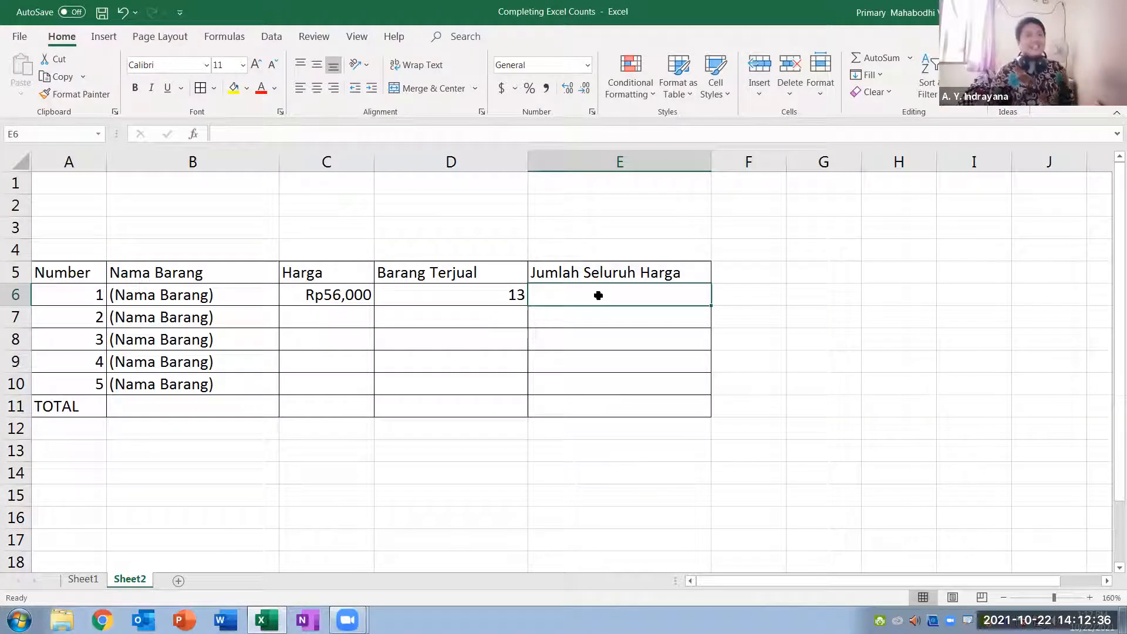
{"action": "left_click", "coordinate": [341, 297]}
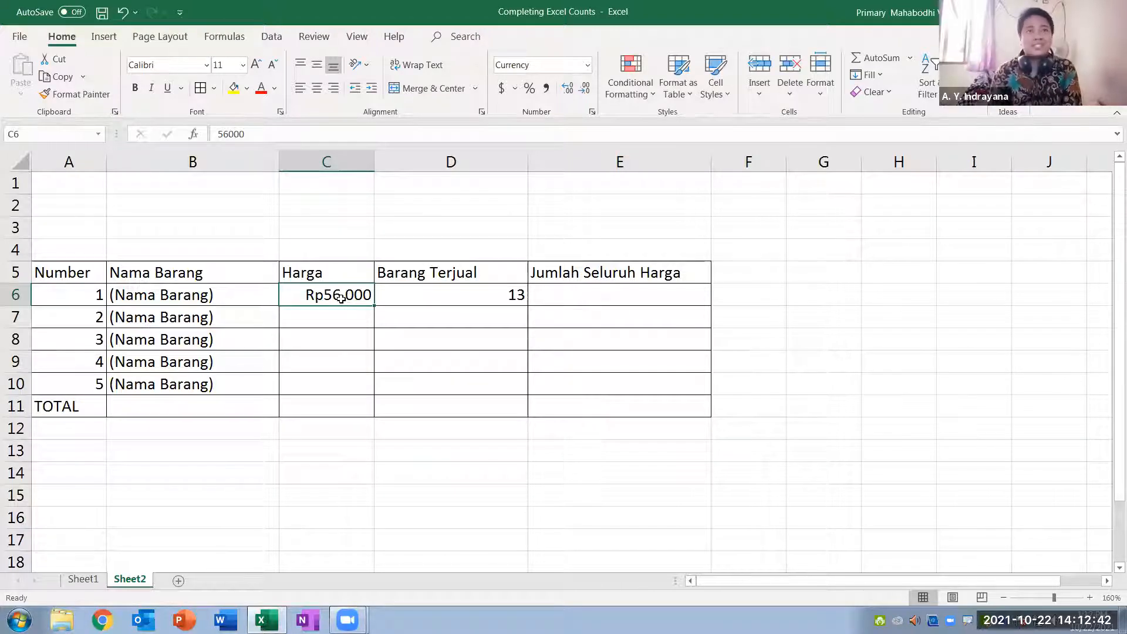
{"action": "left_click", "coordinate": [437, 297]}
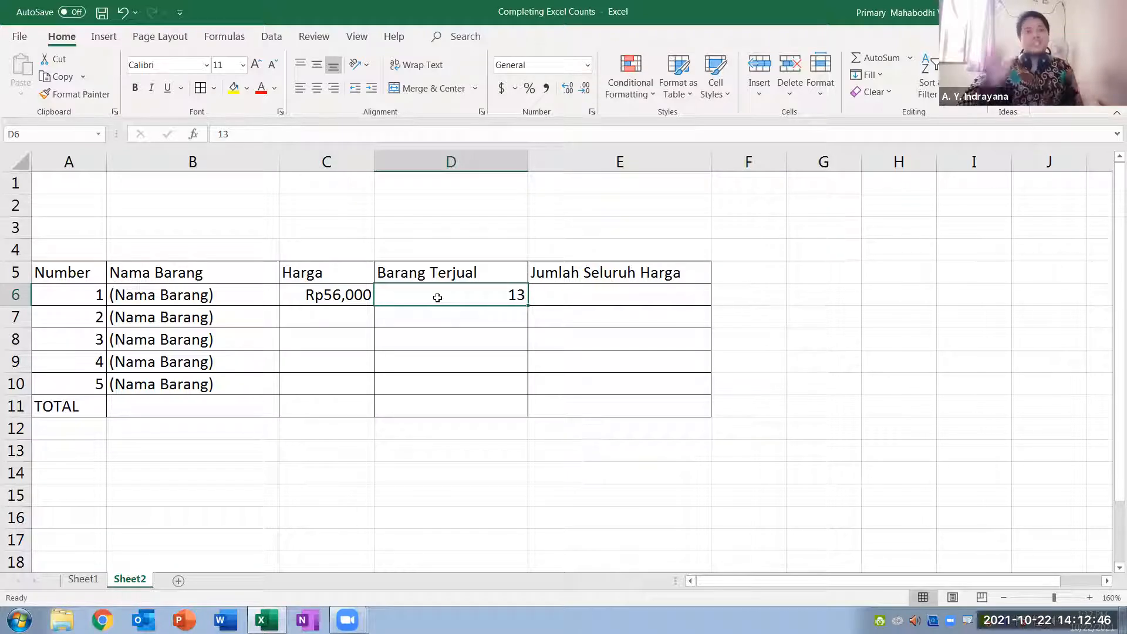
Step: Enter the formula =C6*D6 in the Jumlah Seluruh Harga cell E6 to multiply price by items sold
{"action": "double_click", "coordinate": [555, 288]}
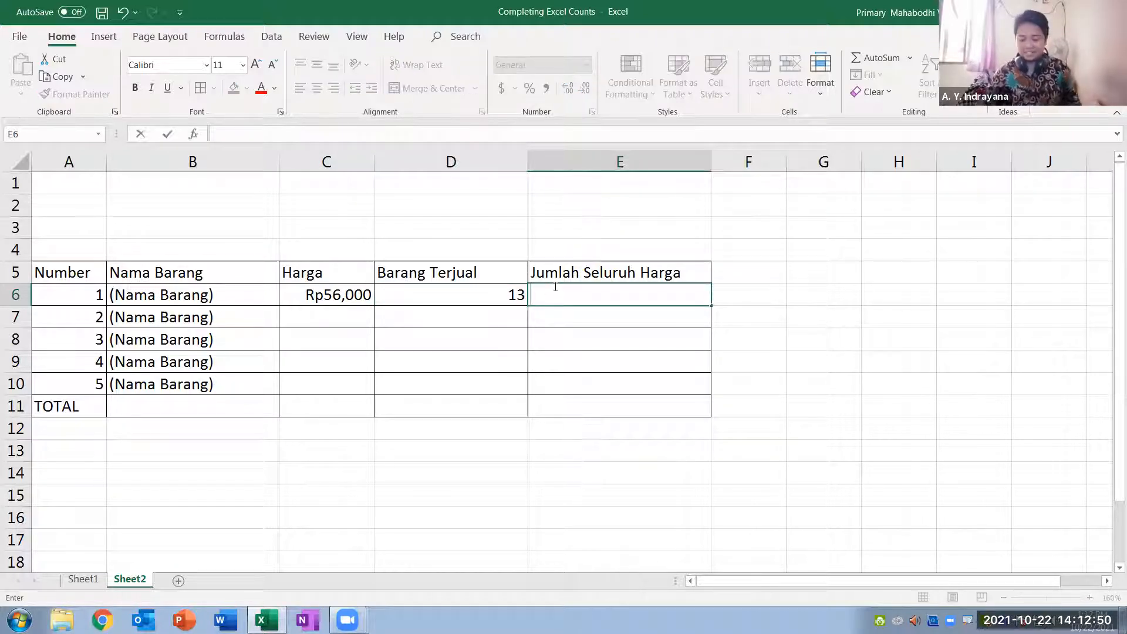
{"action": "type", "text": "="}
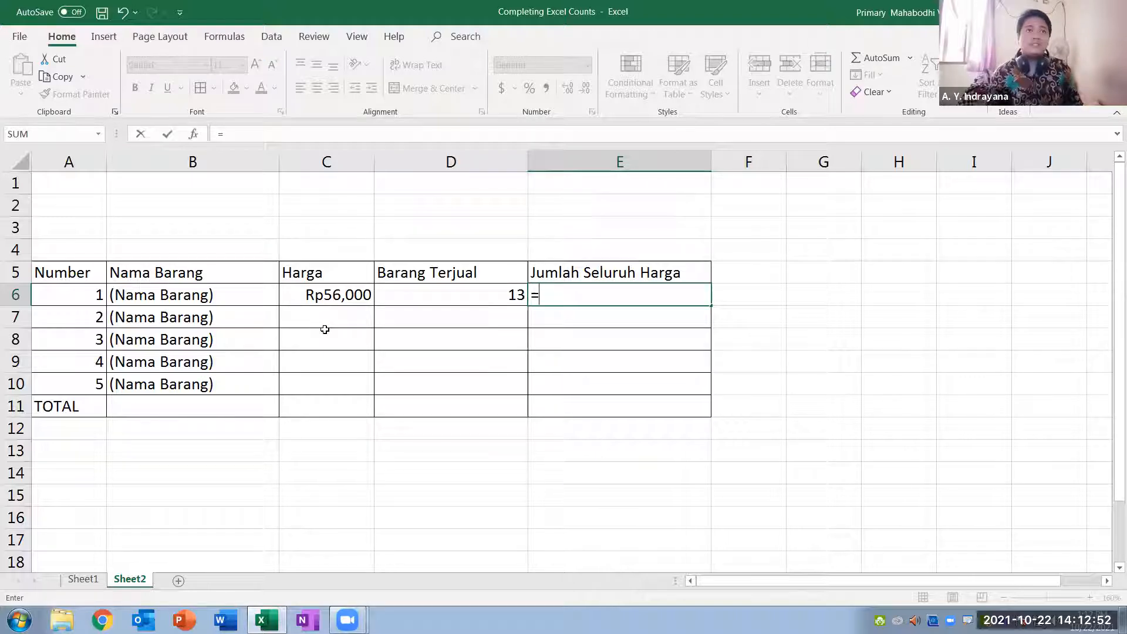
{"action": "left_click", "coordinate": [342, 300]}
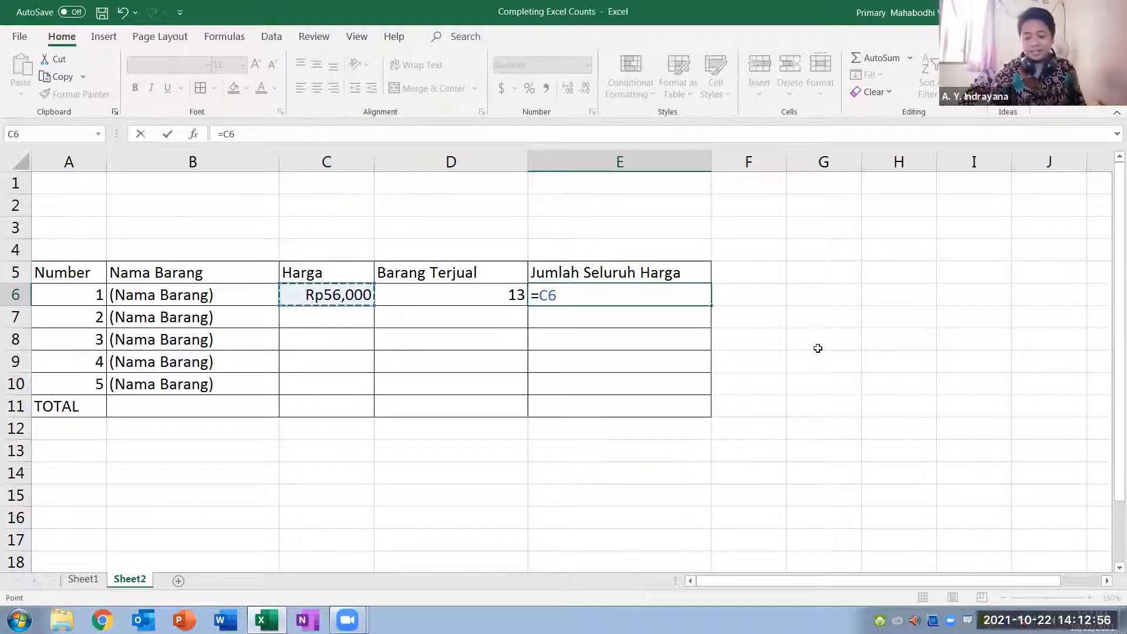
{"action": "type", "text": "*"}
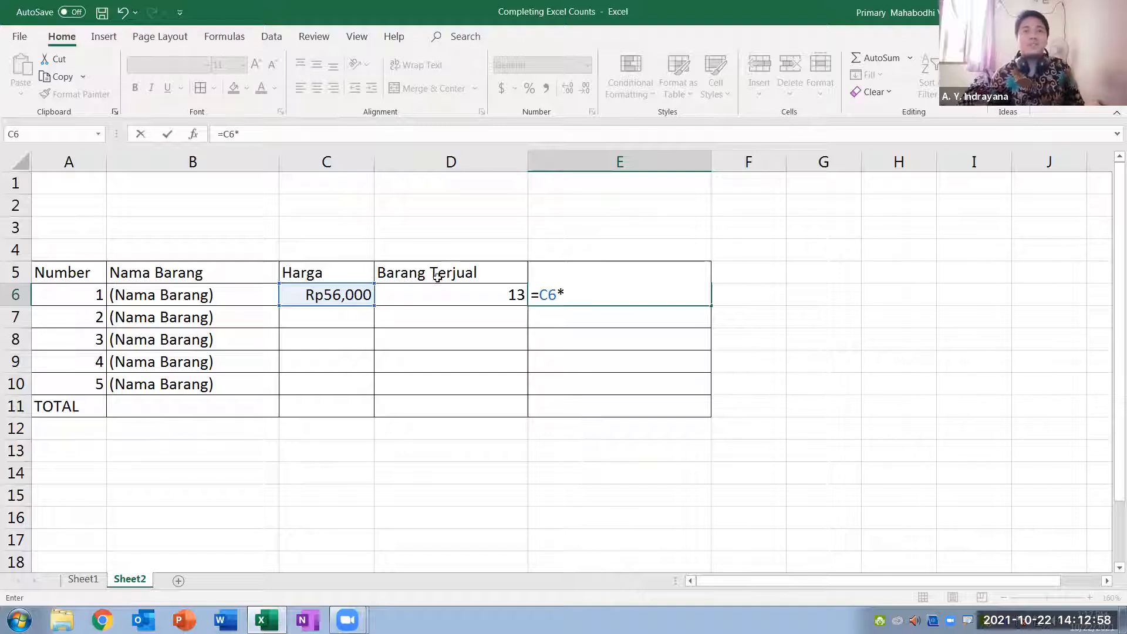
{"action": "left_click", "coordinate": [441, 298]}
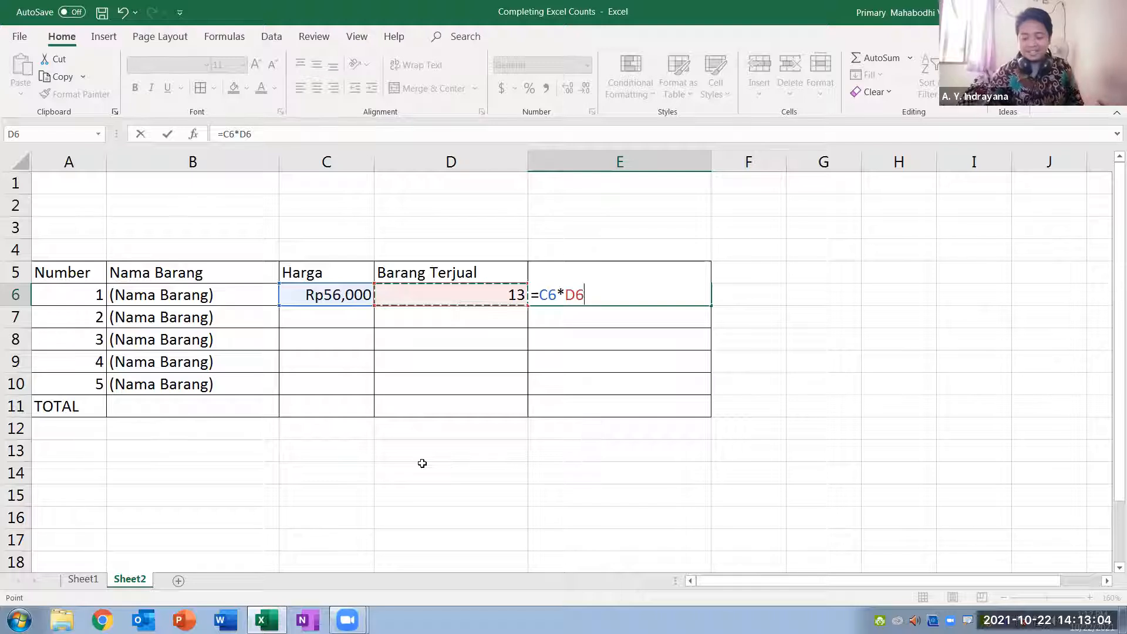
{"action": "key", "text": "Return"}
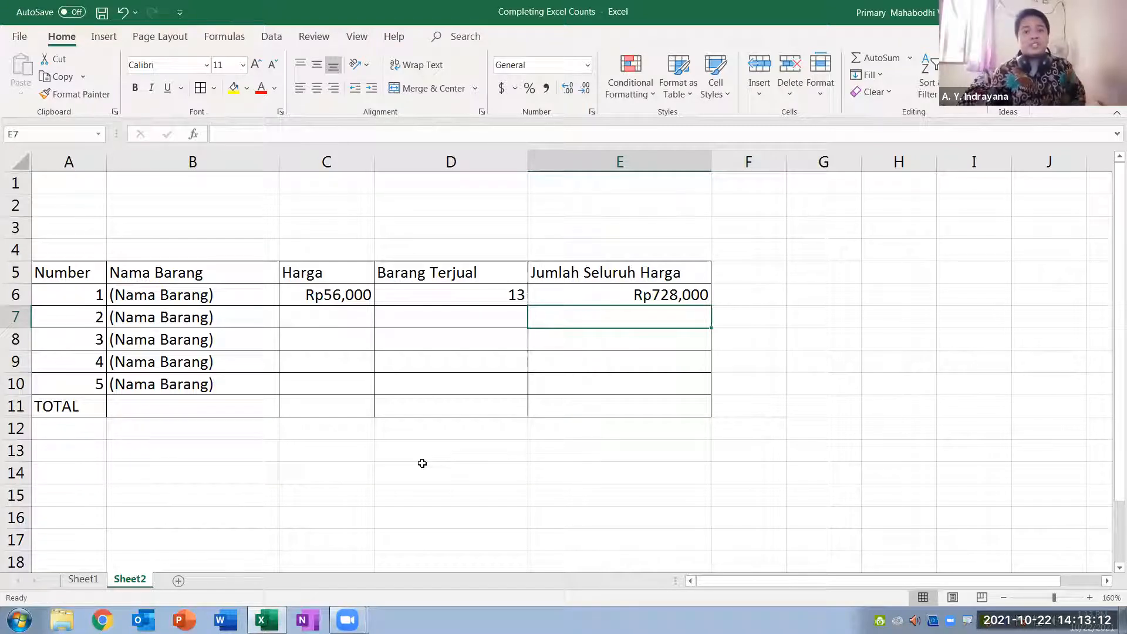
{"action": "mouse_move", "coordinate": [304, 319]}
{"action": "left_mouse_down"}
{"action": "mouse_move", "coordinate": [558, 321]}
{"action": "mouse_move", "coordinate": [568, 377]}
{"action": "left_mouse_up"}
{"action": "double_click", "coordinate": [568, 377]}
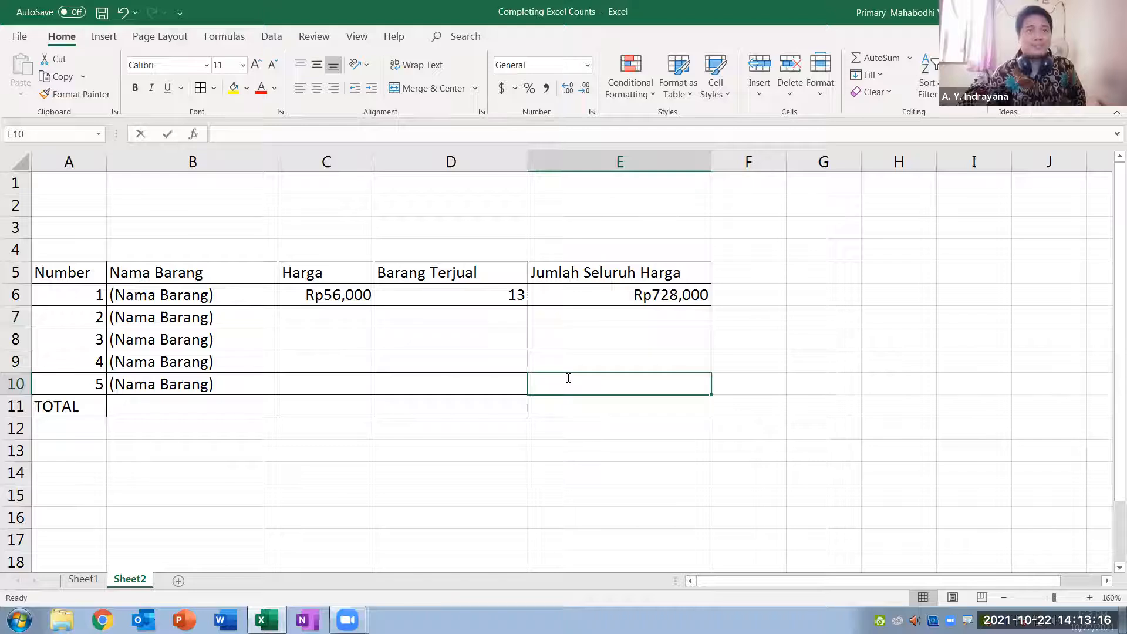
{"action": "left_click", "coordinate": [568, 367]}
{"action": "left_click", "coordinate": [577, 345]}
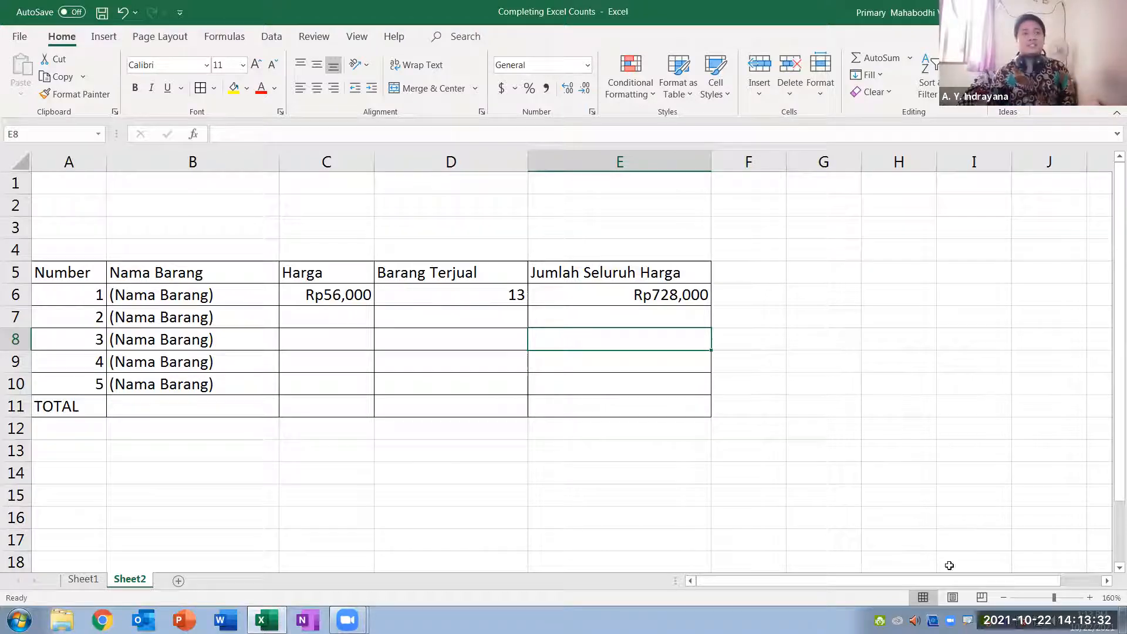
{"action": "left_click", "coordinate": [753, 578]}
{"action": "mouse_move", "coordinate": [324, 389]}
{"action": "left_mouse_down"}
{"action": "mouse_move", "coordinate": [21, 399]}
{"action": "mouse_move", "coordinate": [37, 418]}
{"action": "mouse_move", "coordinate": [507, 430]}
{"action": "mouse_move", "coordinate": [562, 399]}
{"action": "mouse_move", "coordinate": [375, 371]}
{"action": "mouse_move", "coordinate": [283, 398]}
{"action": "left_mouse_up"}
{"action": "mouse_move", "coordinate": [63, 386]}
{"action": "left_mouse_down"}
{"action": "mouse_move", "coordinate": [87, 405]}
{"action": "mouse_move", "coordinate": [60, 427]}
{"action": "mouse_move", "coordinate": [34, 391]}
{"action": "mouse_move", "coordinate": [73, 378]}
{"action": "left_mouse_up"}
{"action": "mouse_move", "coordinate": [75, 476]}
{"action": "left_mouse_down"}
{"action": "mouse_move", "coordinate": [115, 485]}
{"action": "mouse_move", "coordinate": [105, 461]}
{"action": "mouse_move", "coordinate": [128, 459]}
{"action": "mouse_move", "coordinate": [145, 498]}
{"action": "mouse_move", "coordinate": [158, 497]}
{"action": "mouse_move", "coordinate": [188, 462]}
{"action": "mouse_move", "coordinate": [183, 497]}
{"action": "mouse_move", "coordinate": [197, 496]}
{"action": "left_mouse_up"}
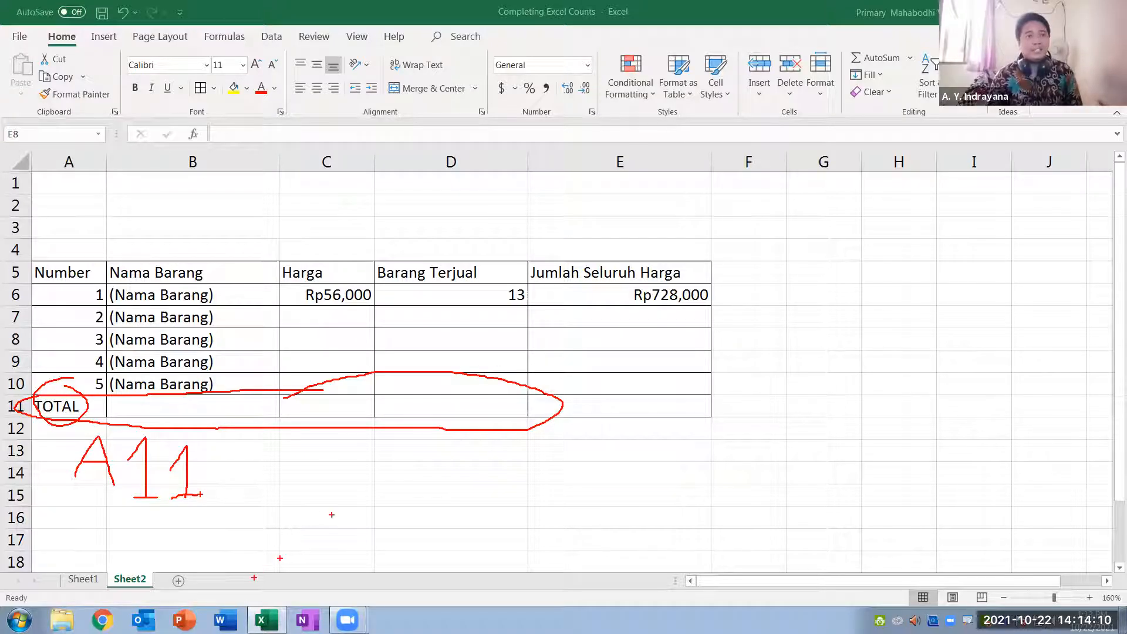
{"action": "left_click", "coordinate": [812, 491]}
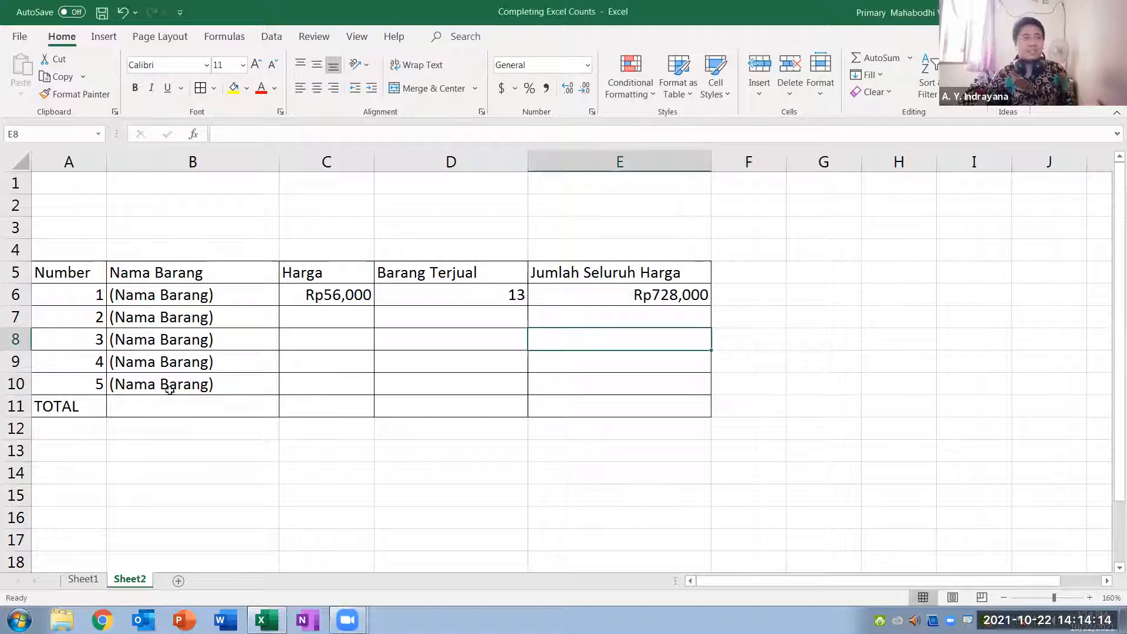
Step: Merge and center the TOTAL label across cells A11 to D11
{"action": "left_click_drag", "start_coordinate": [58, 406], "coordinate": [425, 400]}
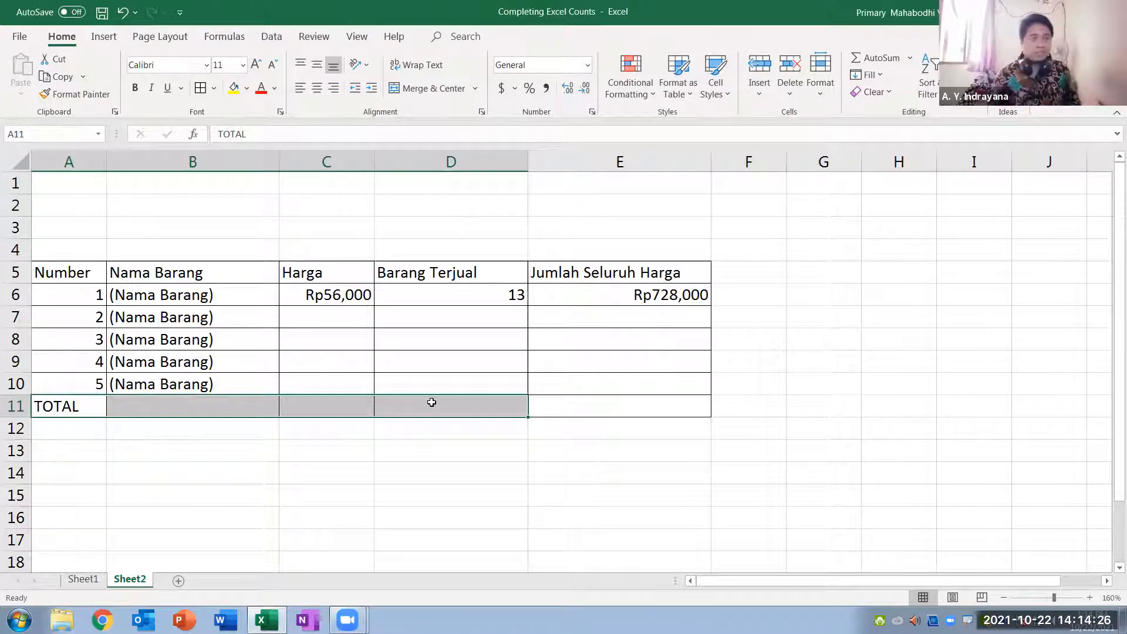
{"action": "left_click_drag", "start_coordinate": [15, 395], "coordinate": [14, 399]}
{"action": "left_click", "coordinate": [15, 404]}
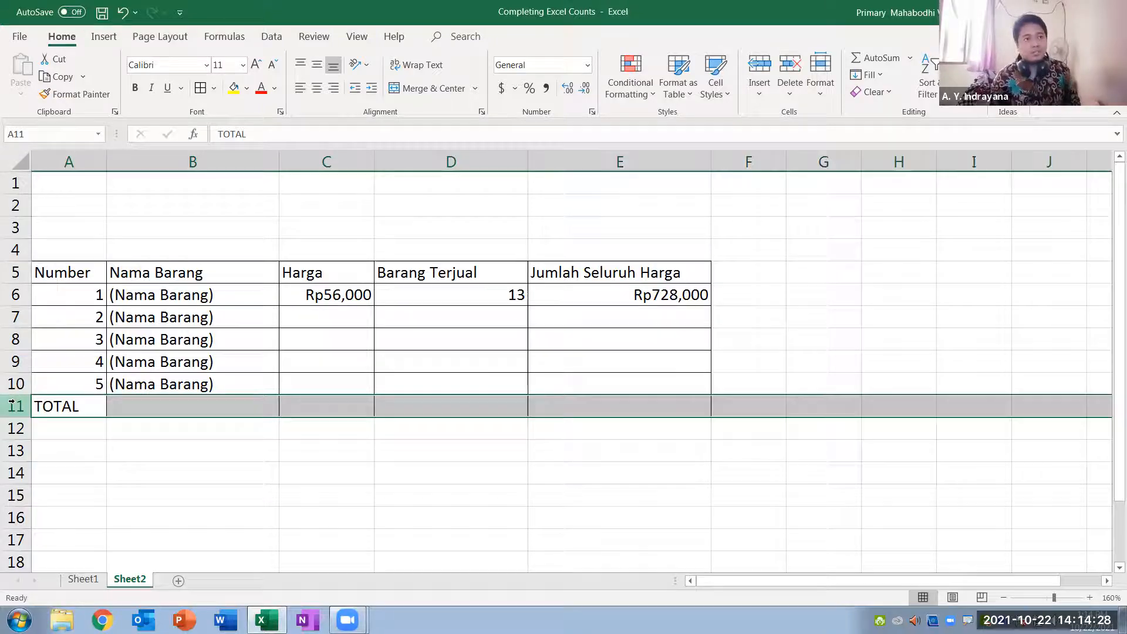
{"action": "left_click", "coordinate": [50, 411]}
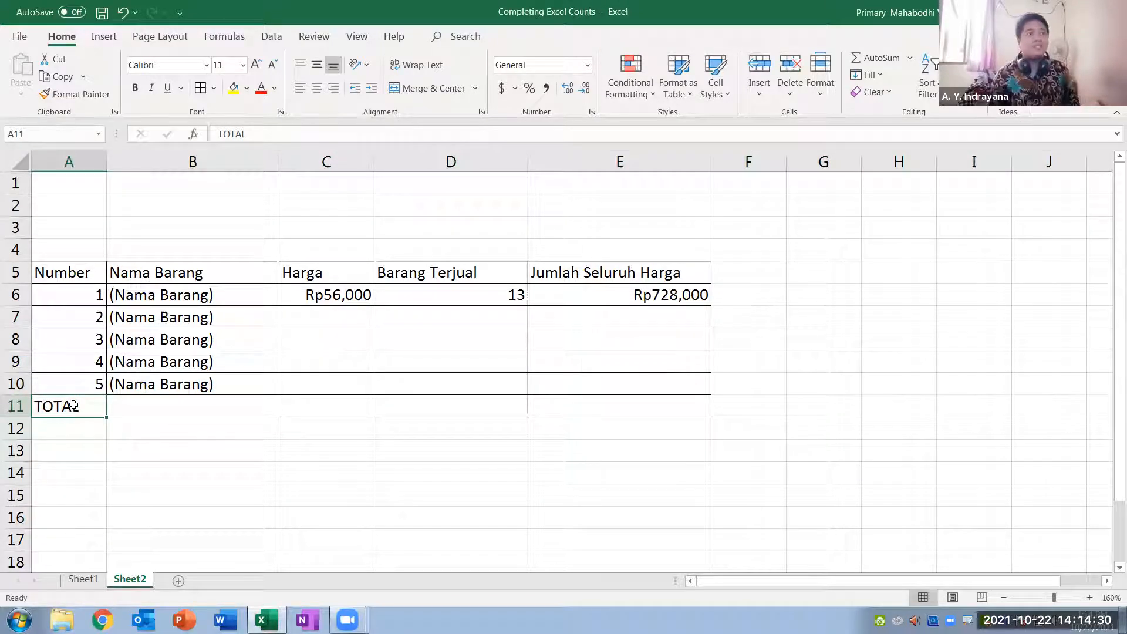
{"action": "left_click_drag", "start_coordinate": [114, 407], "coordinate": [433, 414]}
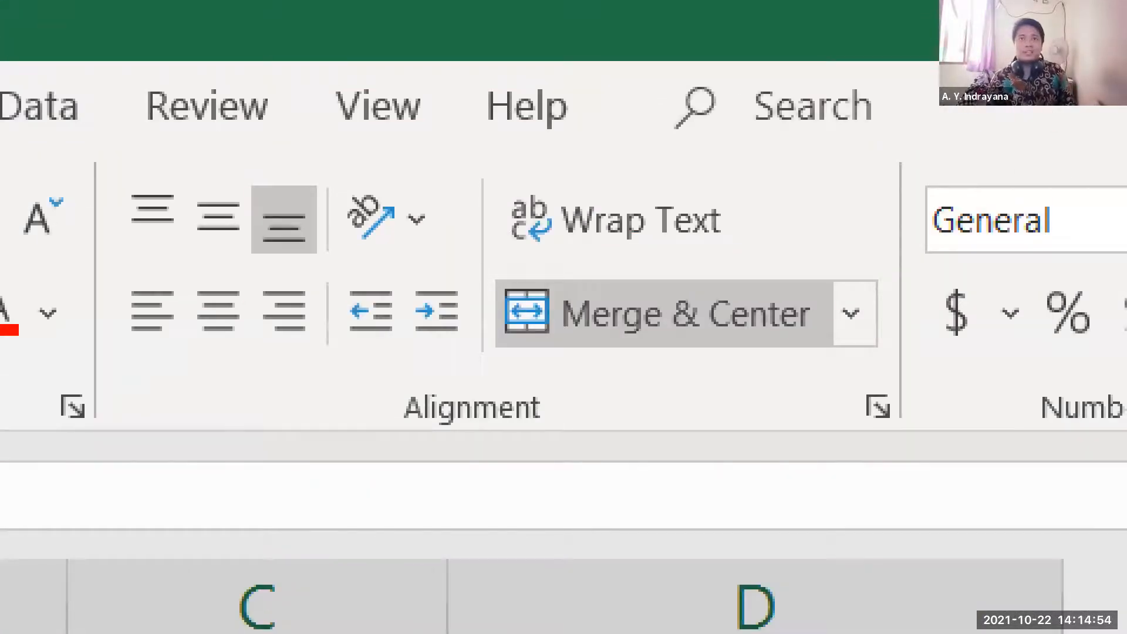
{"action": "mouse_move", "coordinate": [846, 251]}
{"action": "left_mouse_down"}
{"action": "mouse_move", "coordinate": [868, 354]}
{"action": "mouse_move", "coordinate": [916, 277]}
{"action": "mouse_move", "coordinate": [770, 246]}
{"action": "left_mouse_up"}
{"action": "key", "text": "Escape"}
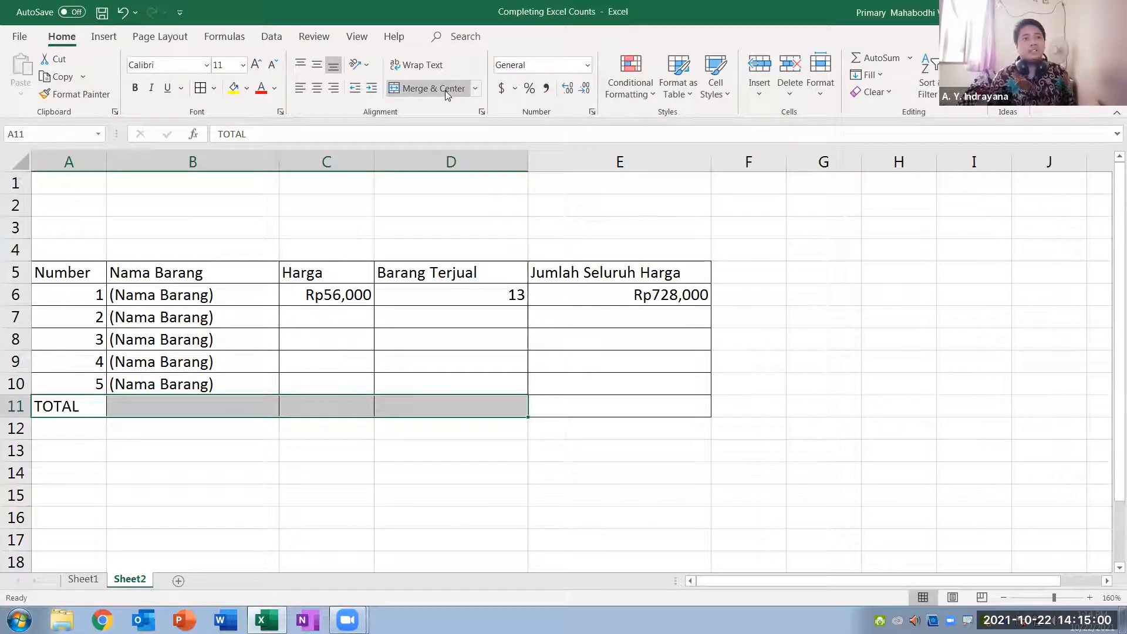
{"action": "left_click", "coordinate": [445, 90]}
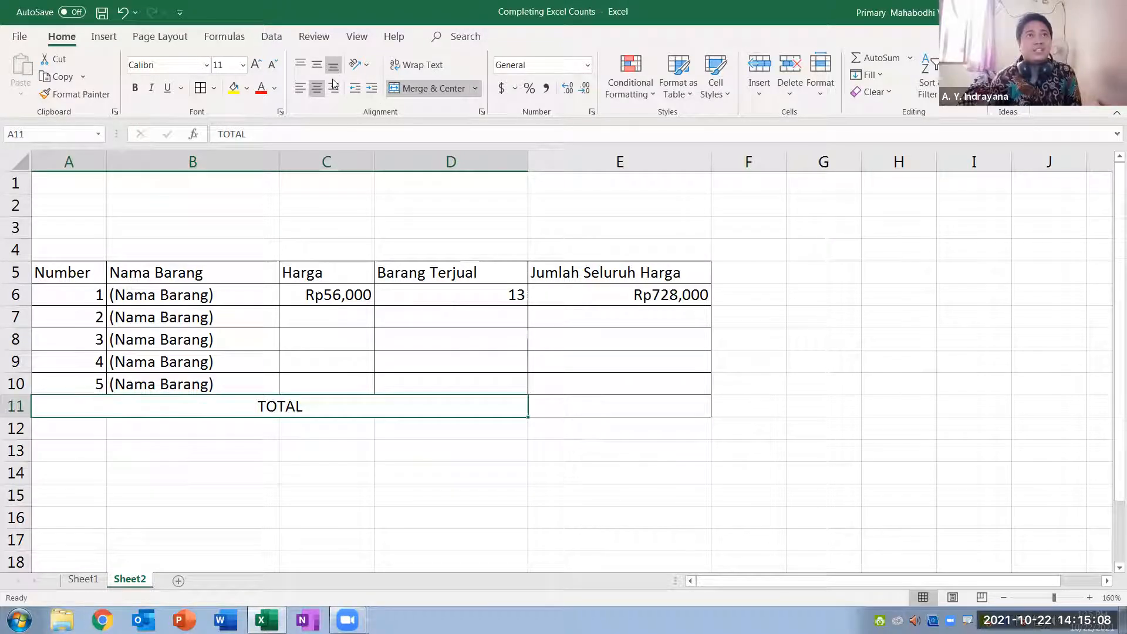
Step: Try left and center alignment on the merged TOTAL cell, finishing with it right-aligned
{"action": "left_click", "coordinate": [300, 89]}
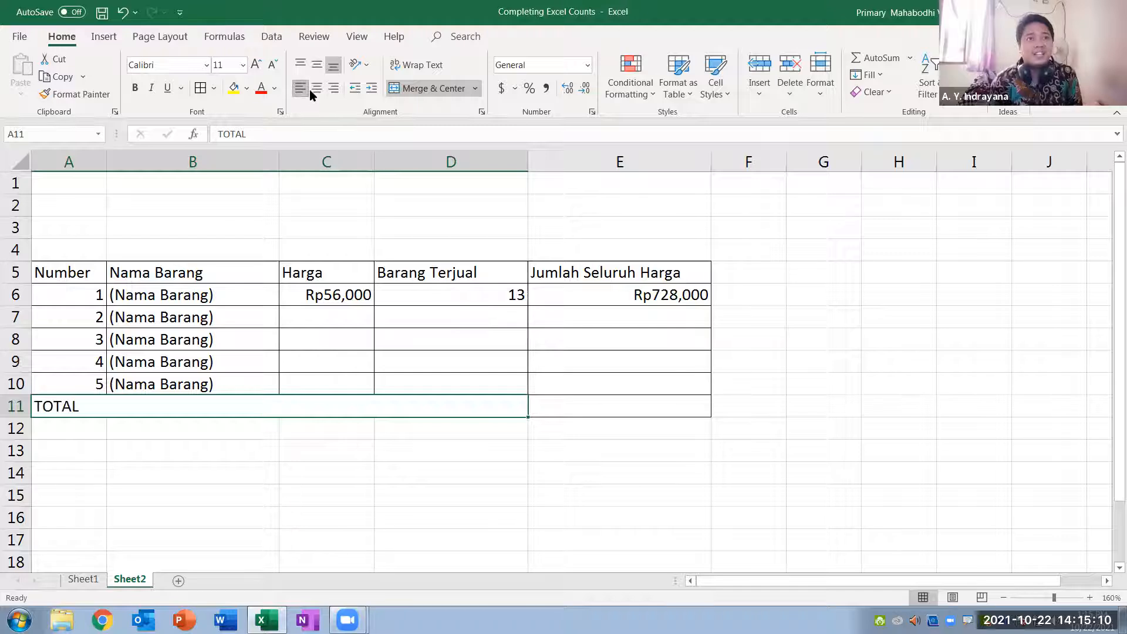
{"action": "left_click", "coordinate": [317, 88]}
{"action": "left_click", "coordinate": [318, 91]}
{"action": "left_click", "coordinate": [301, 92]}
{"action": "left_click", "coordinate": [321, 91]}
{"action": "left_click", "coordinate": [331, 92]}
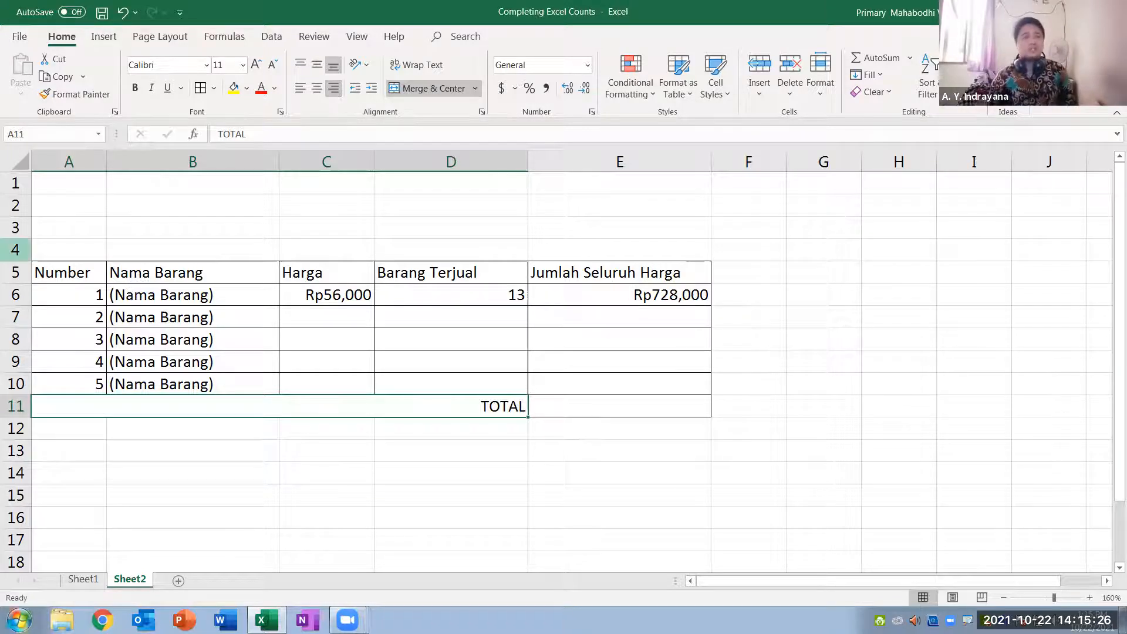
Step: Find and launch Paint to get a blank canvas
{"action": "left_click", "coordinate": [20, 620]}
{"action": "type", "text": "paint"}
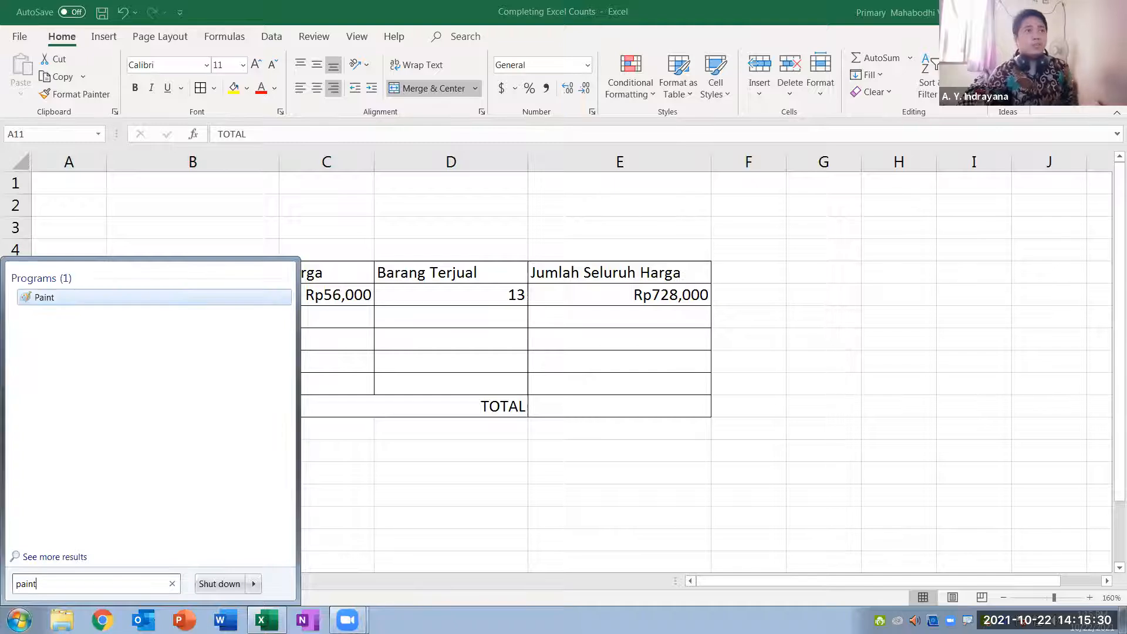
{"action": "key", "text": "Return"}
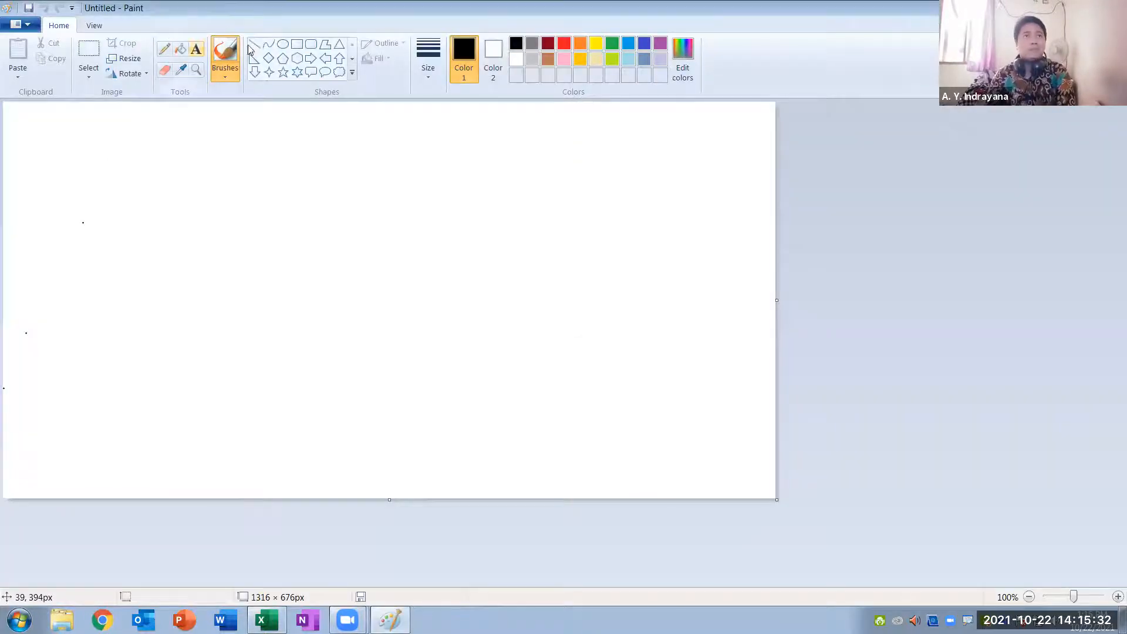
Step: Add the text "Math Function" on the left part of the canvas
{"action": "left_click", "coordinate": [196, 49]}
{"action": "left_click", "coordinate": [76, 237]}
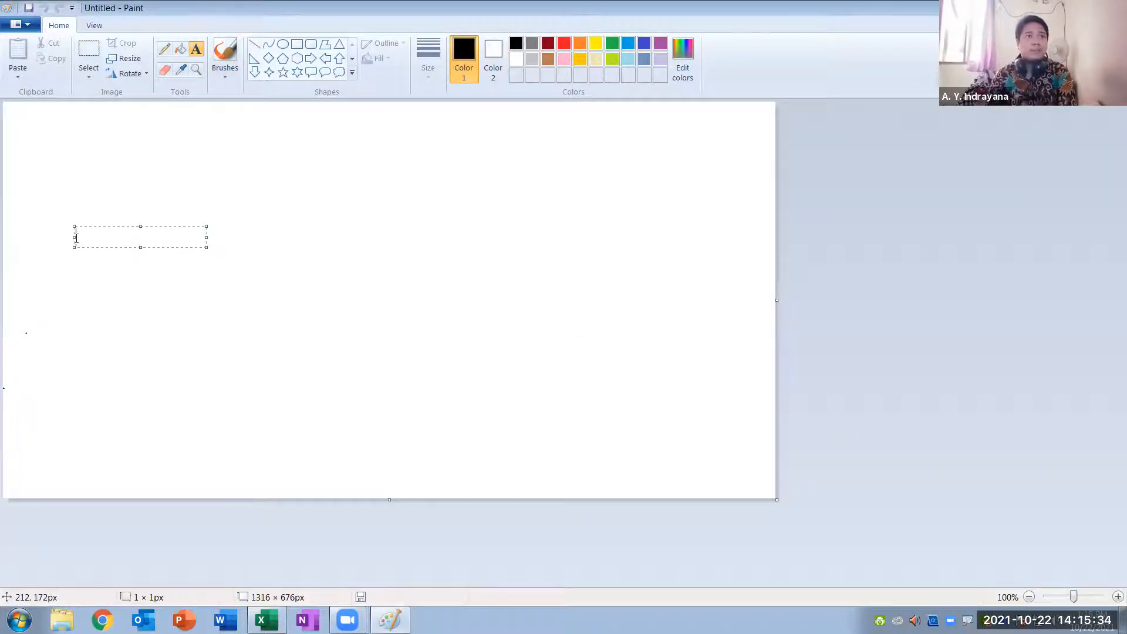
{"action": "type", "text": "Math Functio"}
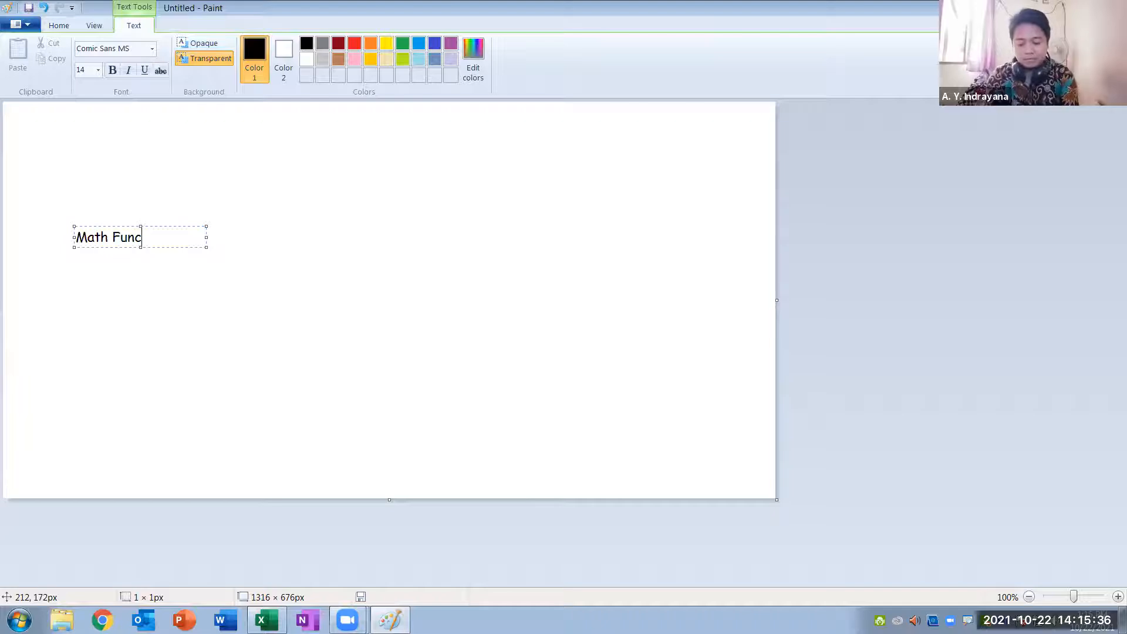
{"action": "left_click_drag", "start_coordinate": [65, 297], "coordinate": [116, 290]}
{"action": "left_click", "coordinate": [154, 263]}
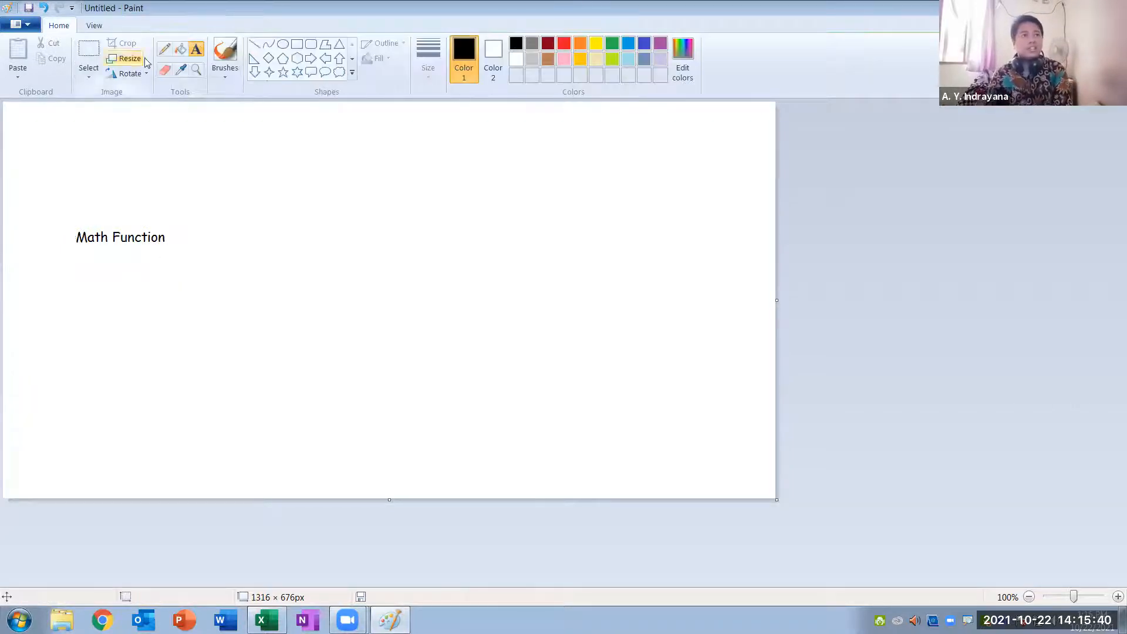
Step: Draw four straight black branch lines fanning out to the right from the end of the "Math Function" text
{"action": "left_click", "coordinate": [254, 45]}
{"action": "left_click_drag", "start_coordinate": [176, 234], "coordinate": [232, 169]}
{"action": "left_click", "coordinate": [170, 239]}
{"action": "left_click_drag", "start_coordinate": [175, 234], "coordinate": [244, 224]}
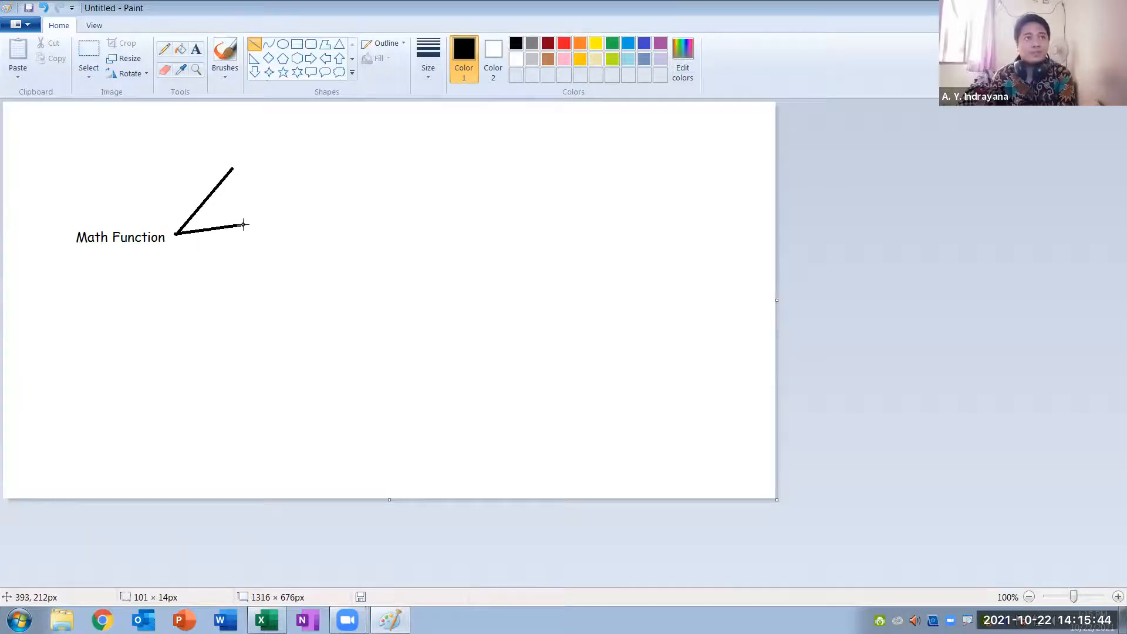
{"action": "left_click", "coordinate": [203, 276]}
{"action": "left_click_drag", "start_coordinate": [176, 233], "coordinate": [247, 276]}
{"action": "left_click", "coordinate": [206, 227]}
{"action": "left_click_drag", "start_coordinate": [176, 234], "coordinate": [222, 320]}
{"action": "left_click", "coordinate": [272, 280]}
Step: Label the upper two branches "addition" and "substraction" at their line ends
{"action": "left_click", "coordinate": [196, 49]}
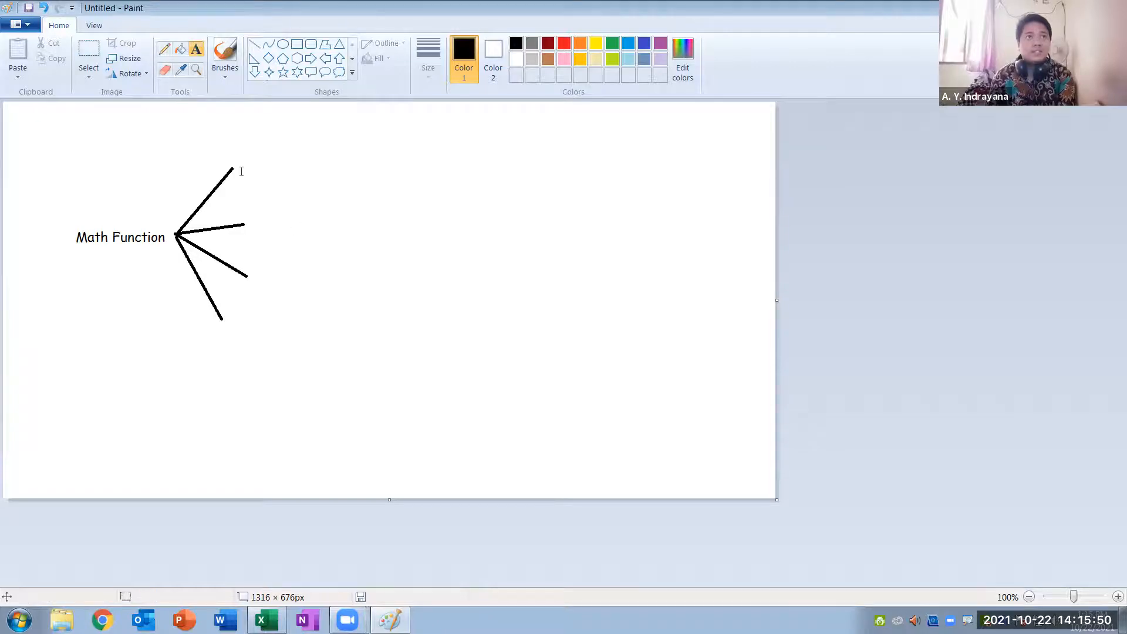
{"action": "left_click", "coordinate": [240, 161]}
{"action": "type", "text": "addition"}
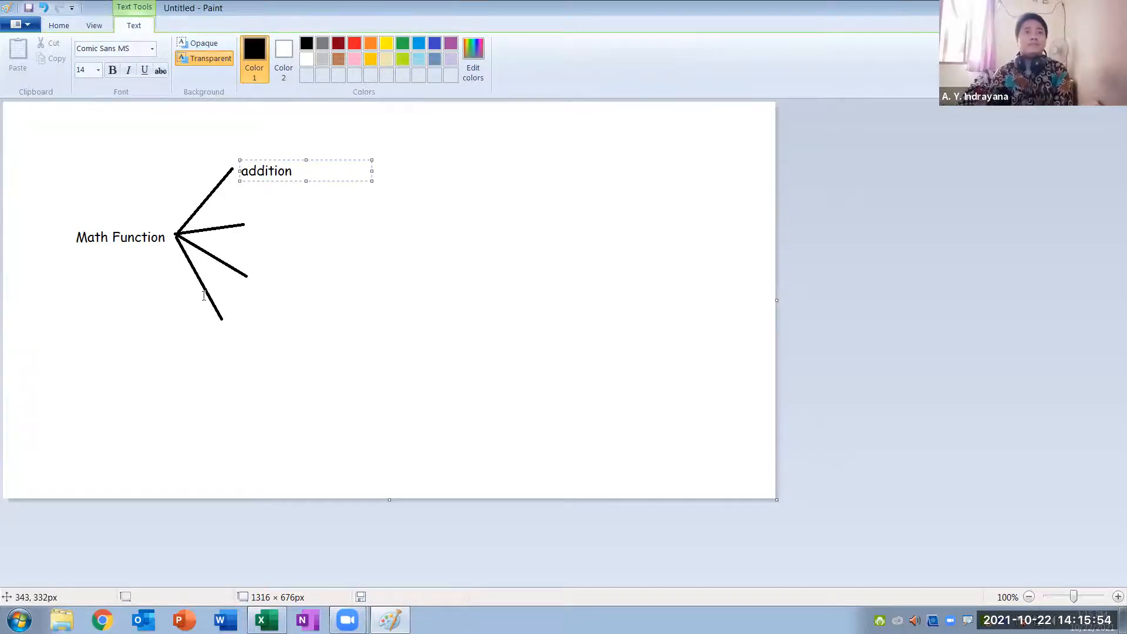
{"action": "left_click", "coordinate": [251, 228]}
{"action": "left_click", "coordinate": [260, 225]}
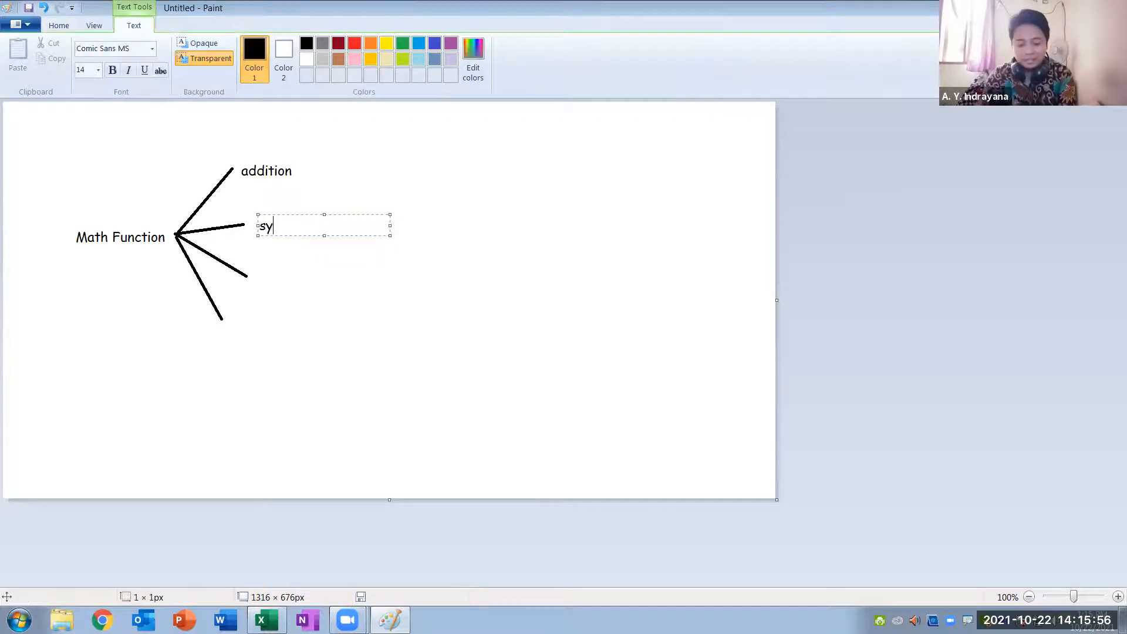
{"action": "type", "text": "substraction"}
{"action": "left_click", "coordinate": [257, 305]}
Step: Label the lower two branches "multiplication" and "division" at their line ends
{"action": "left_click", "coordinate": [265, 279]}
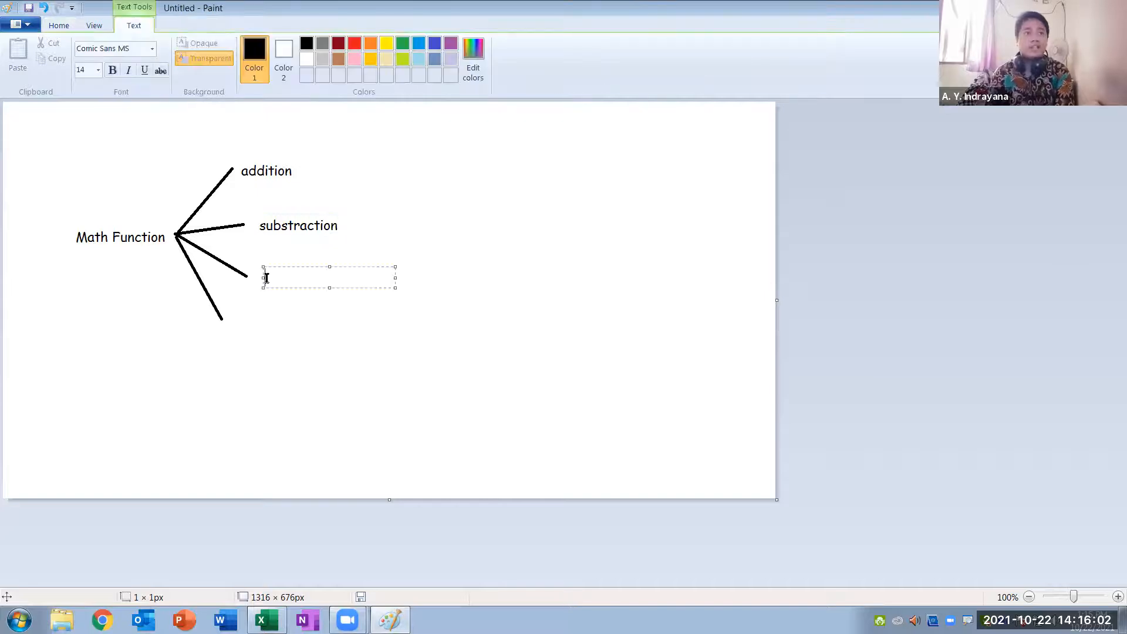
{"action": "type", "text": "multip"}
{"action": "key", "text": "BackSpace"}
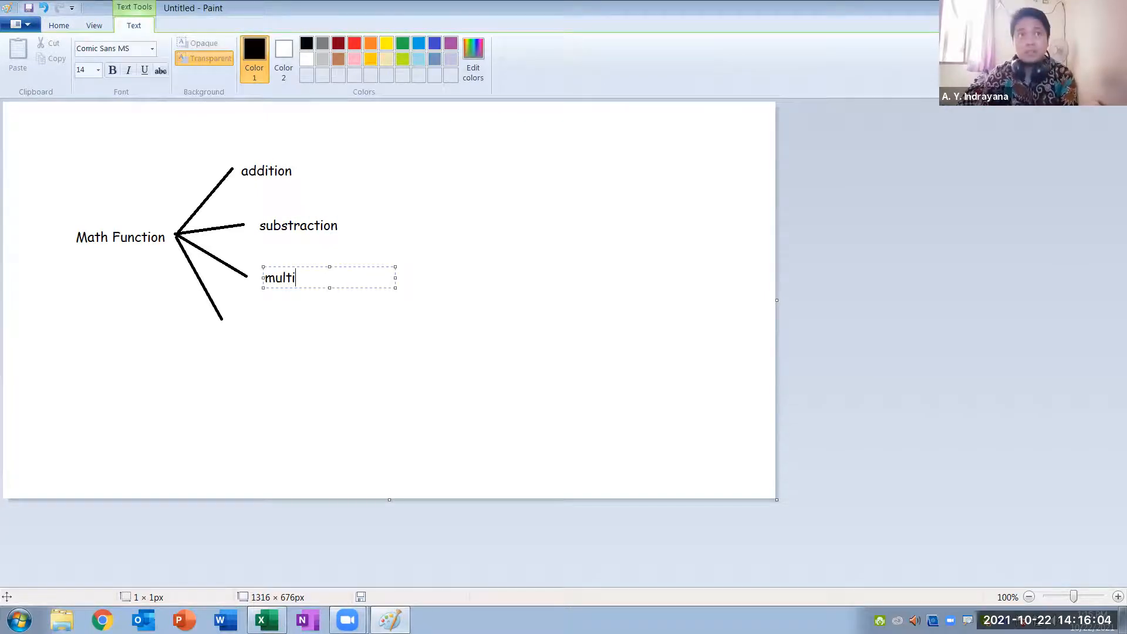
{"action": "type", "text": "plication"}
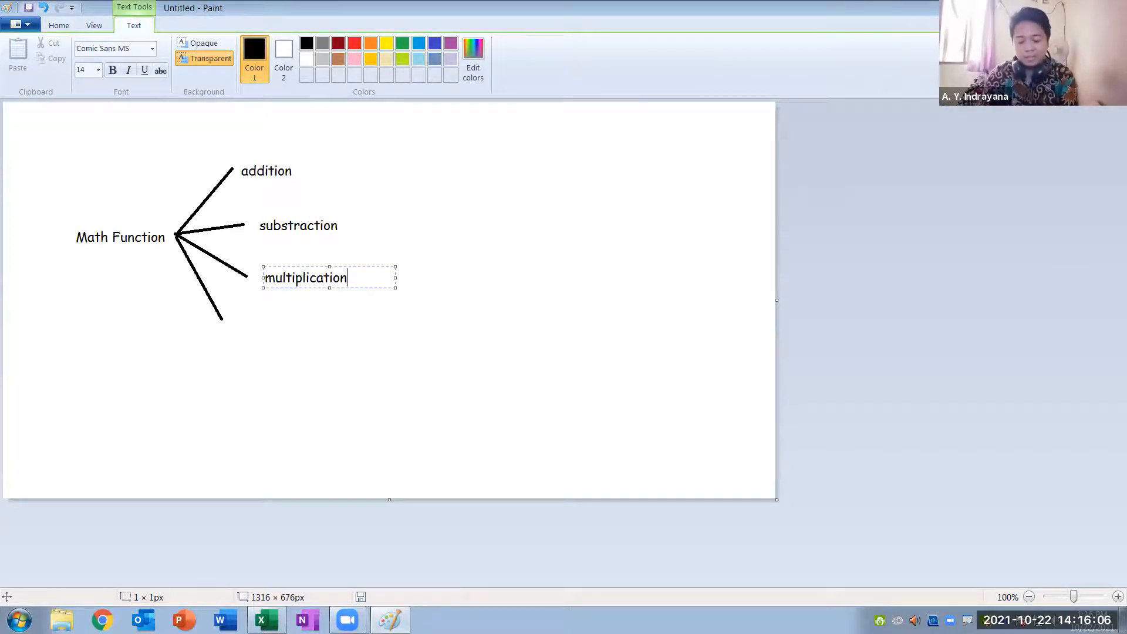
{"action": "left_click", "coordinate": [249, 317]}
{"action": "left_click", "coordinate": [248, 316]}
{"action": "left_click", "coordinate": [230, 322]}
{"action": "left_click", "coordinate": [229, 322]}
{"action": "type", "text": "division"}
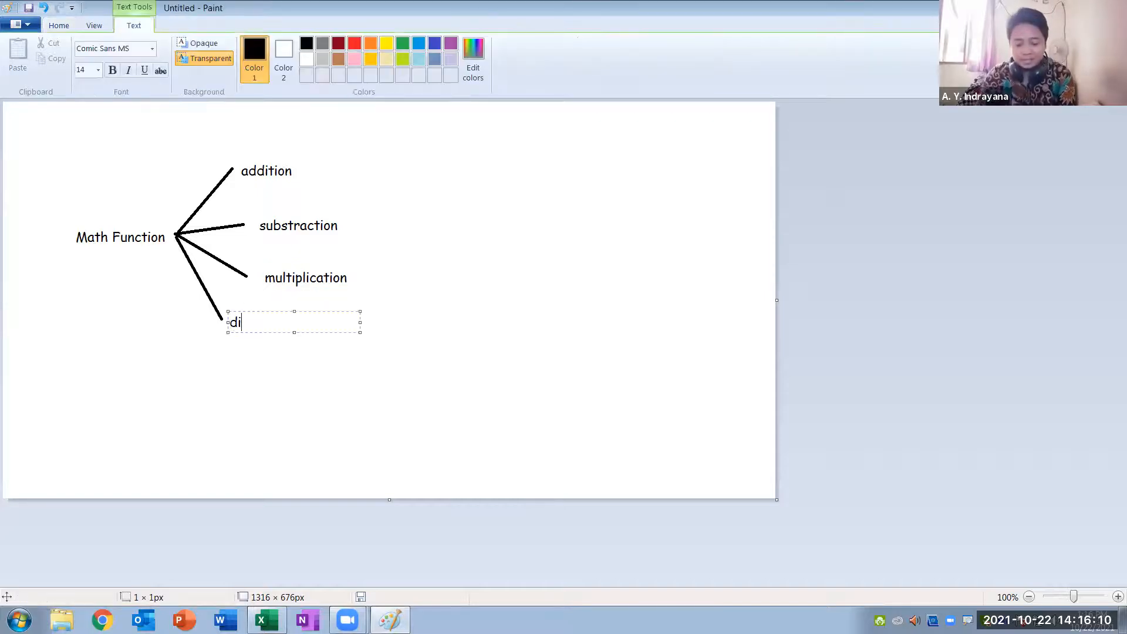
{"action": "key", "text": "Return"}
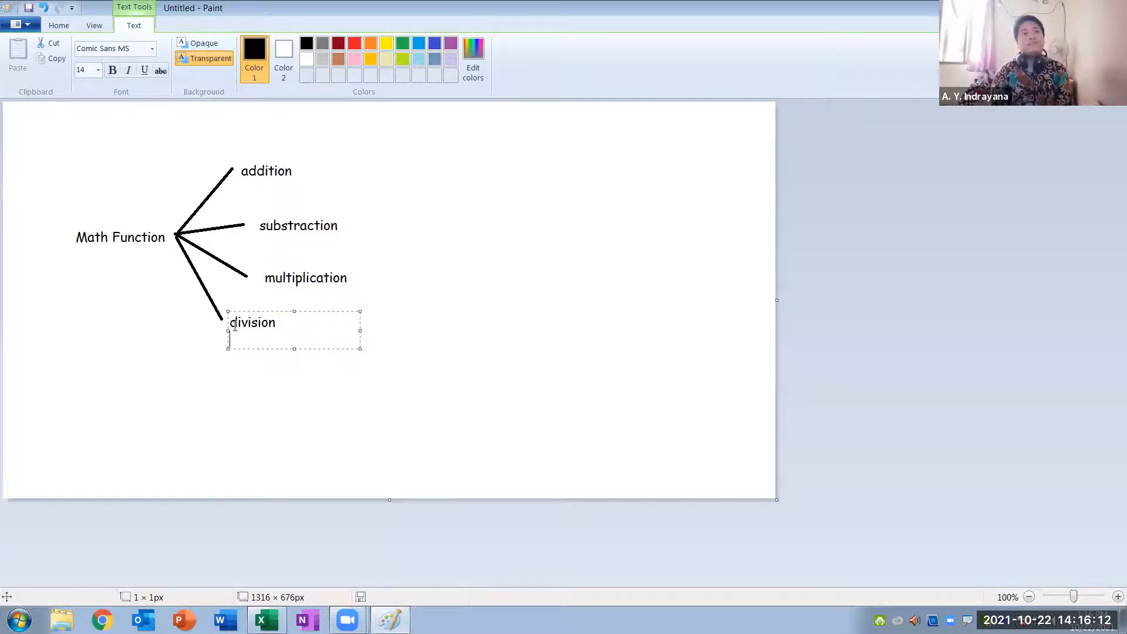
{"action": "left_click", "coordinate": [160, 338]}
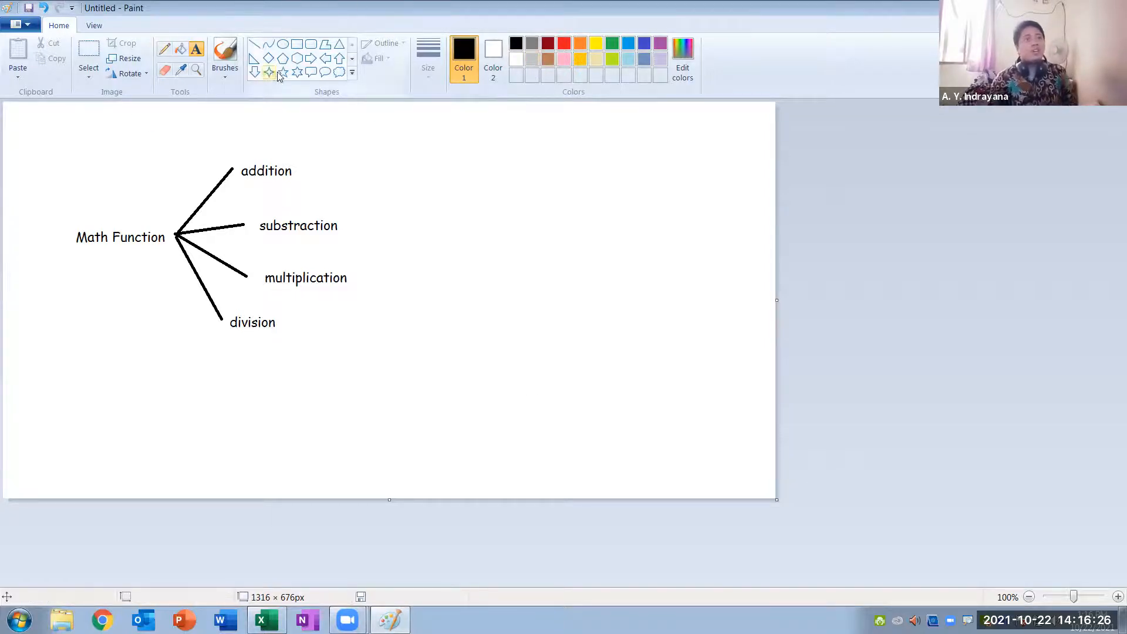
Step: Draw an orange ellipse enclosing the whole Math Function diagram
{"action": "left_click", "coordinate": [282, 44]}
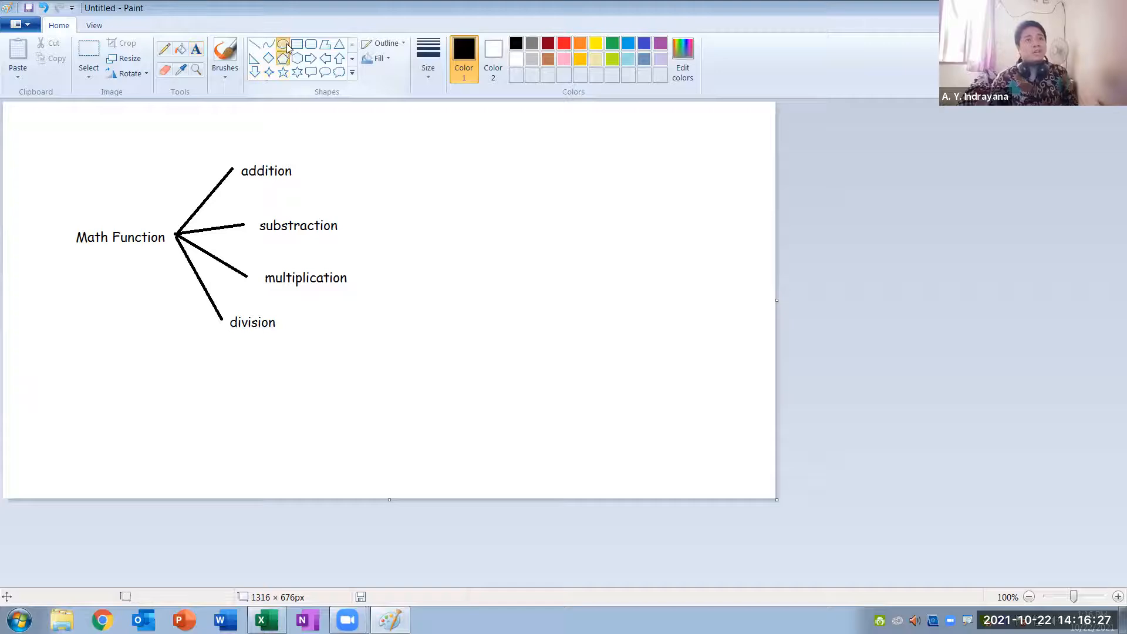
{"action": "left_click", "coordinate": [580, 43]}
{"action": "left_click_drag", "start_coordinate": [50, 130], "coordinate": [396, 365]}
{"action": "left_click", "coordinate": [468, 212]}
Step: Add the text "Formula Function" in black to the right of the orange ellipse
{"action": "left_click", "coordinate": [196, 49]}
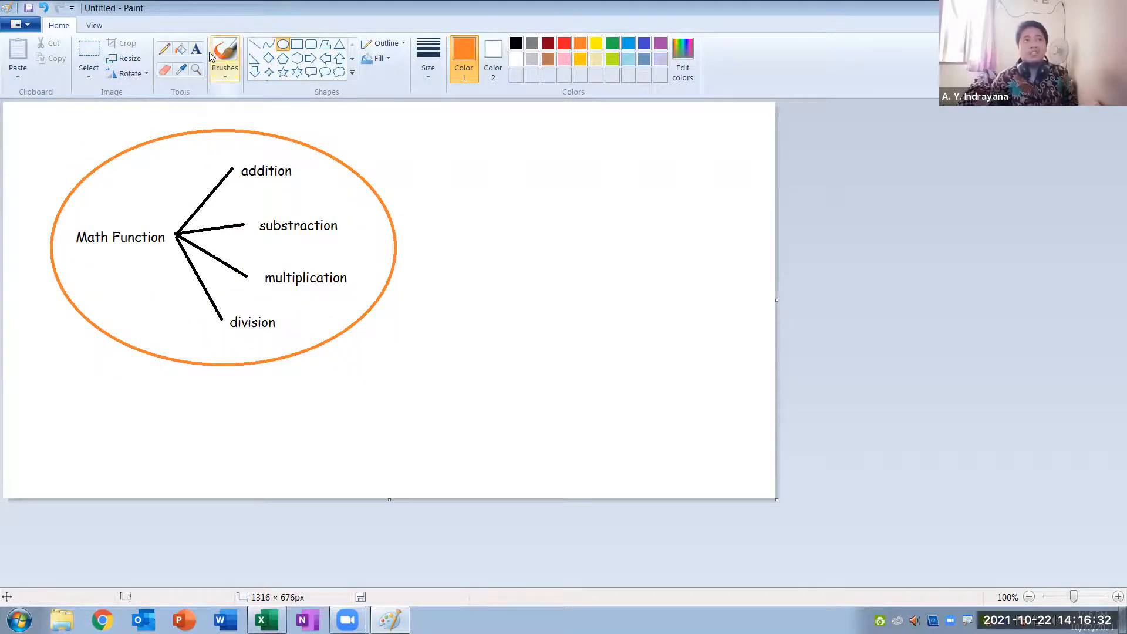
{"action": "left_click", "coordinate": [517, 43]}
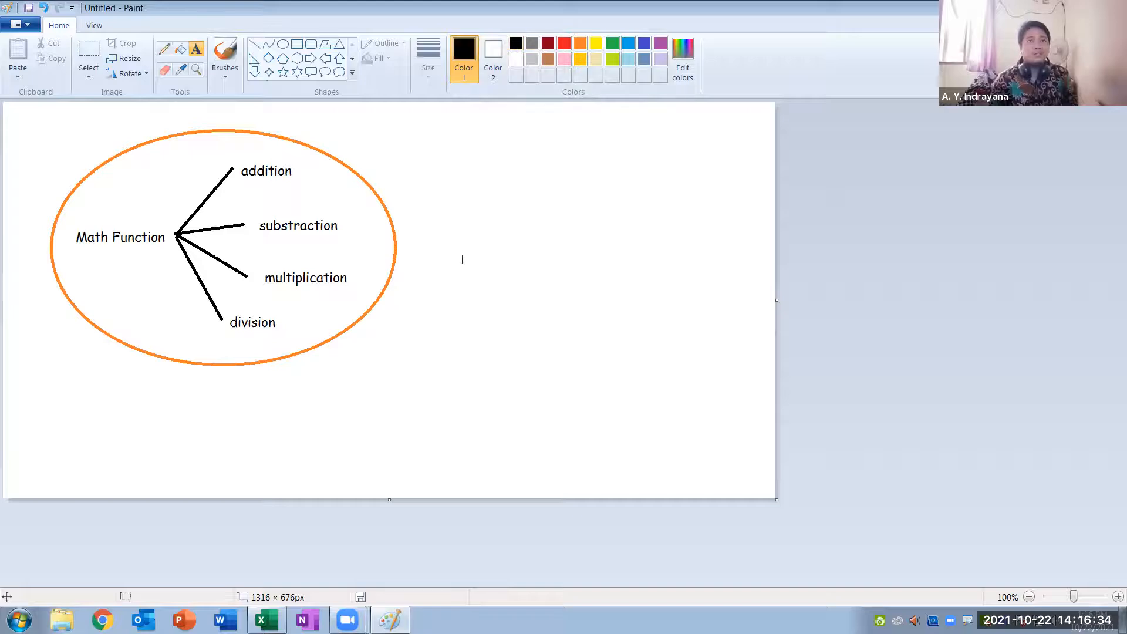
{"action": "left_click", "coordinate": [473, 243]}
{"action": "type", "text": "Formula Function"}
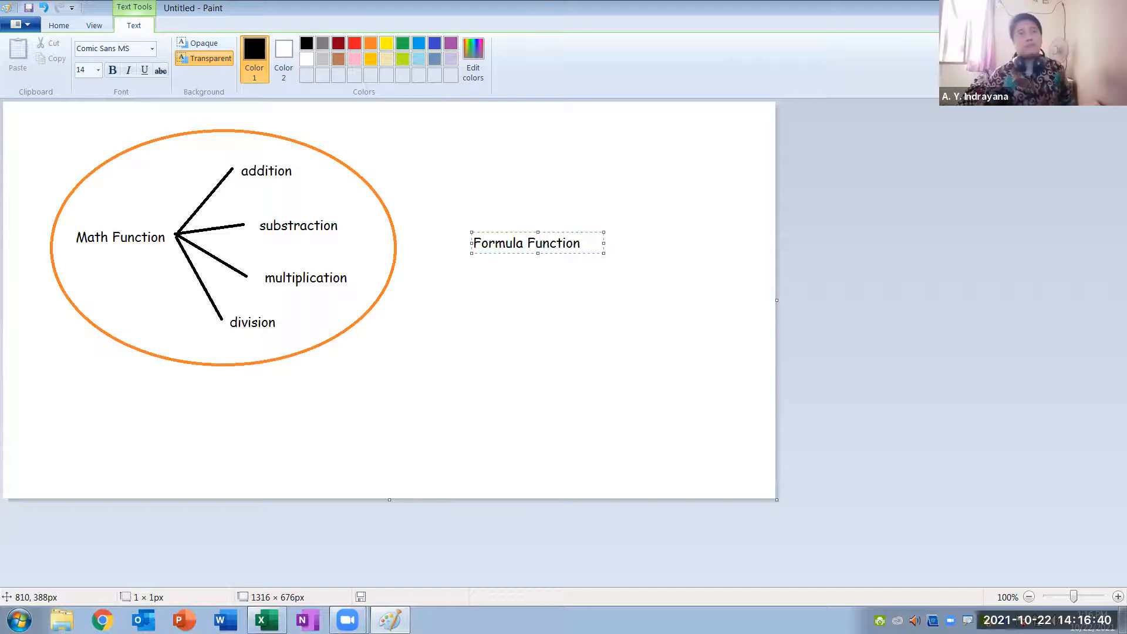
{"action": "left_click", "coordinate": [487, 351]}
Step: Widen the canvas to about 1713 px and draw a black branch line rising to the right from "Formula Function"
{"action": "left_click_drag", "start_coordinate": [775, 299], "coordinate": [1009, 300]}
{"action": "left_click", "coordinate": [255, 44]}
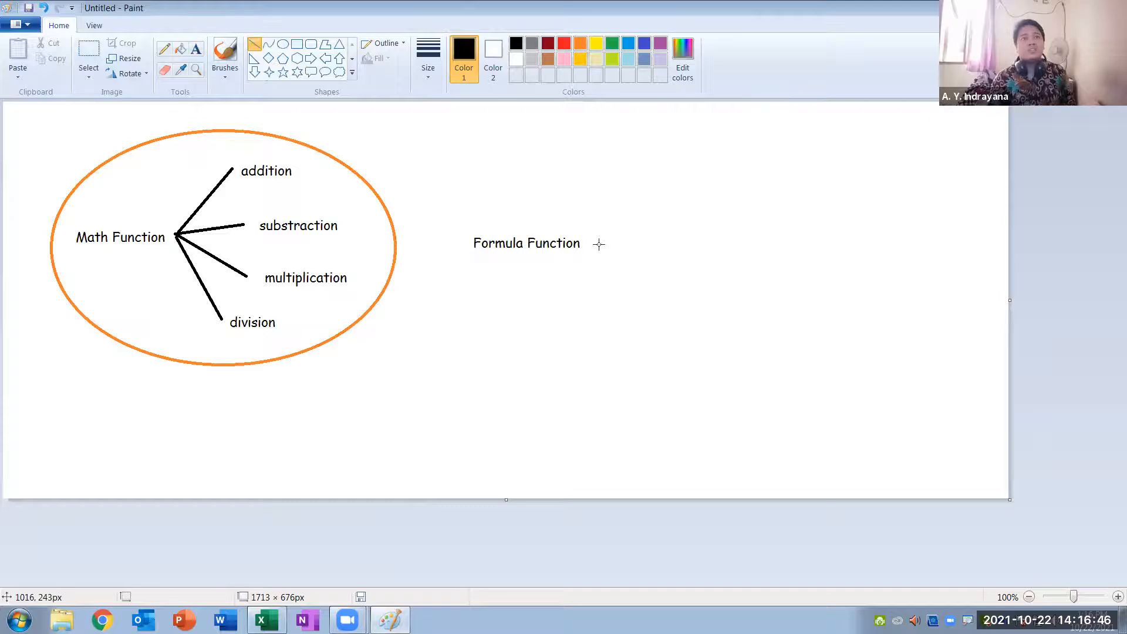
{"action": "left_click_drag", "start_coordinate": [598, 244], "coordinate": [680, 160]}
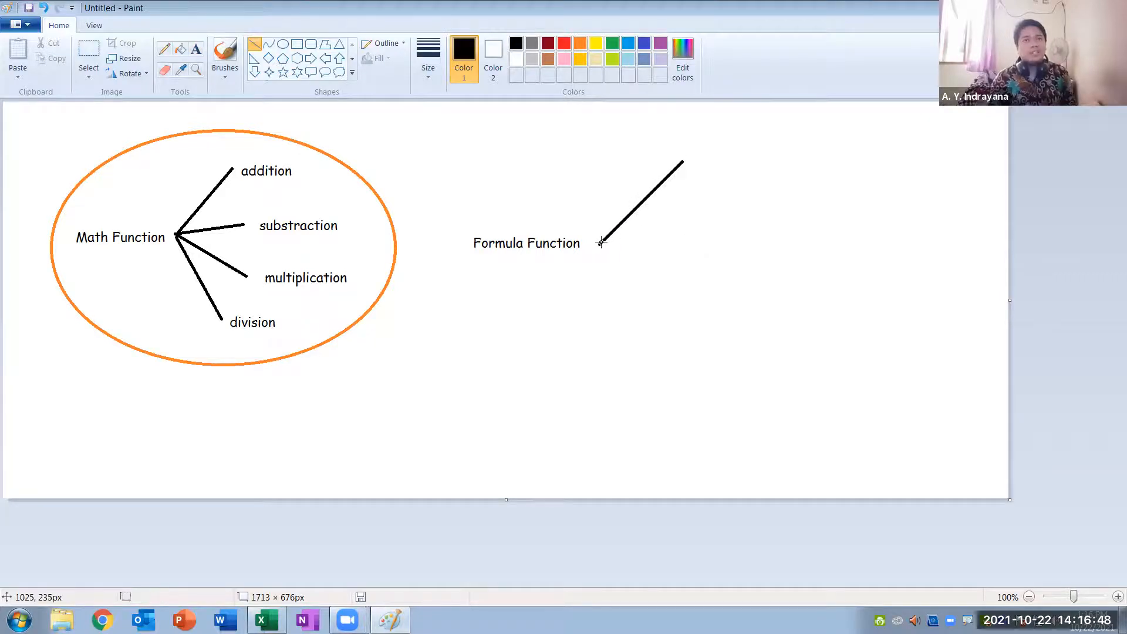